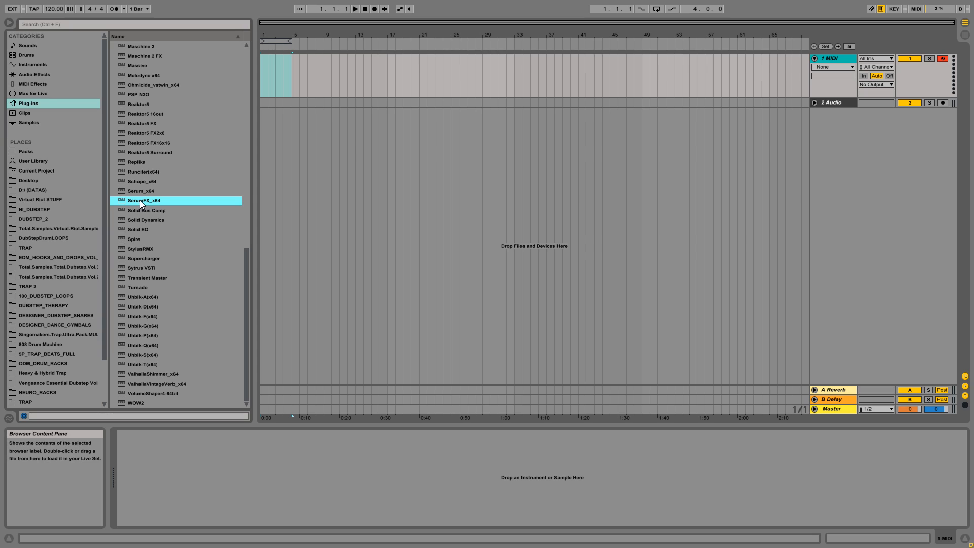
Step: Load the Operator instrument onto the 1 MIDI track
click(41, 65)
click(130, 113)
drag(129, 113, 284, 76)
click(409, 437)
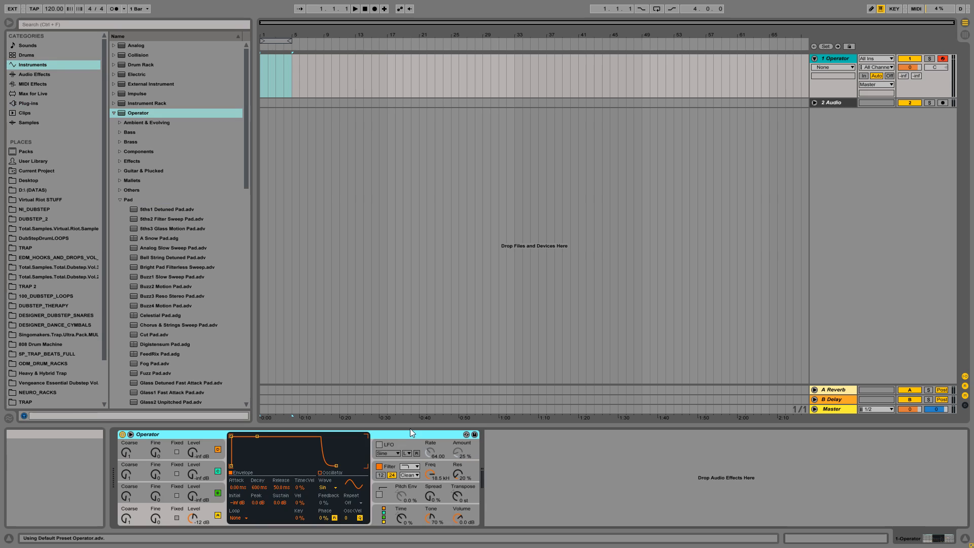
Step: Set Operator's oscillator A waveform to Saw D
click(208, 510)
click(327, 487)
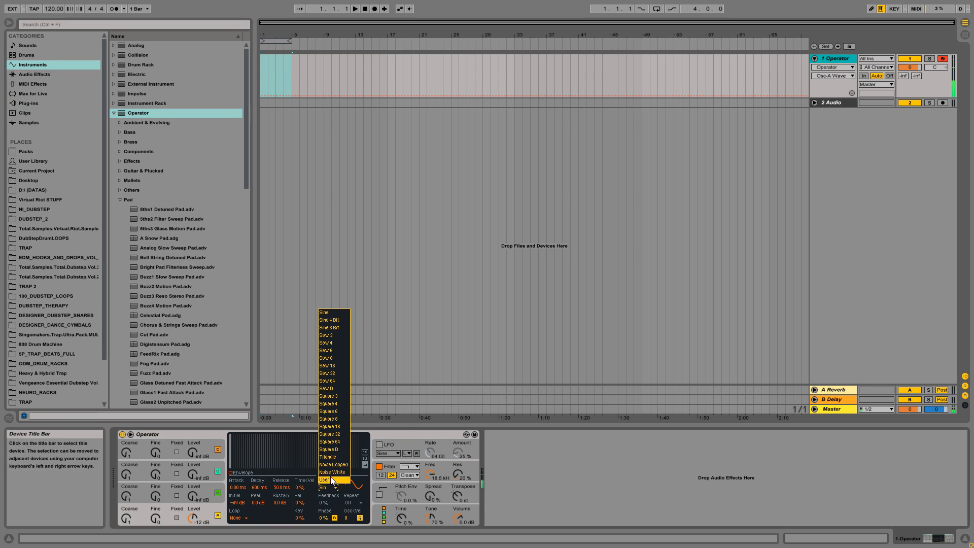
click(328, 392)
click(392, 437)
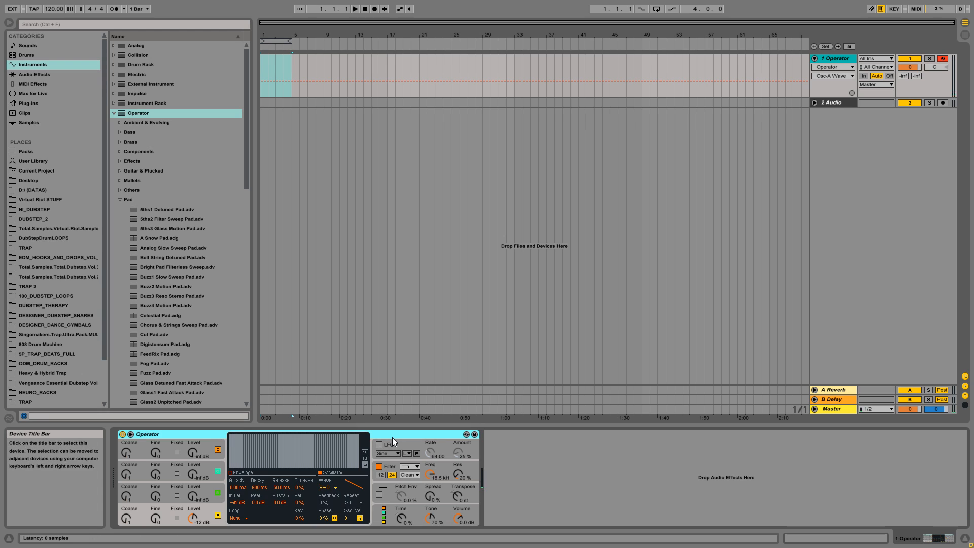
Step: Add the SerumFX_x64 plug-in after Operator and reposition its window
click(35, 103)
click(148, 199)
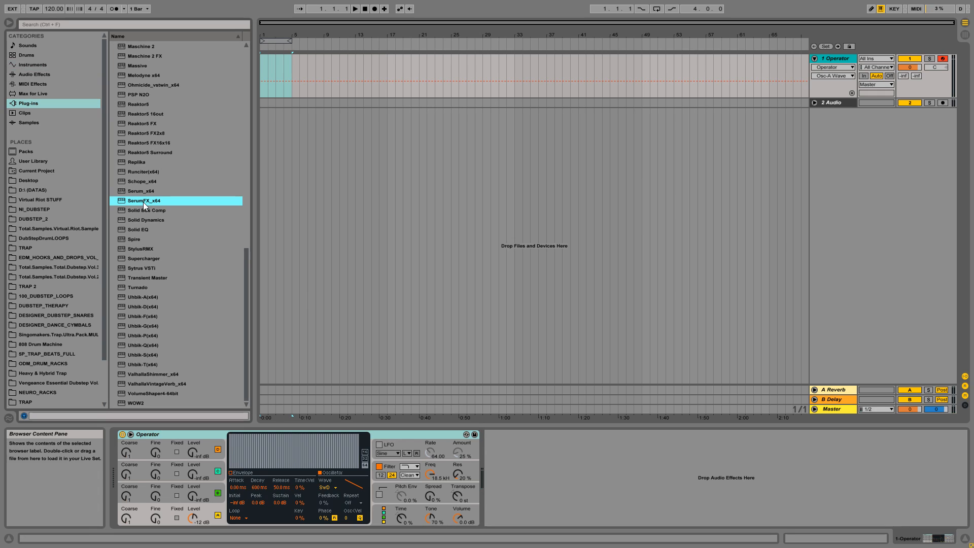
double_click(143, 202)
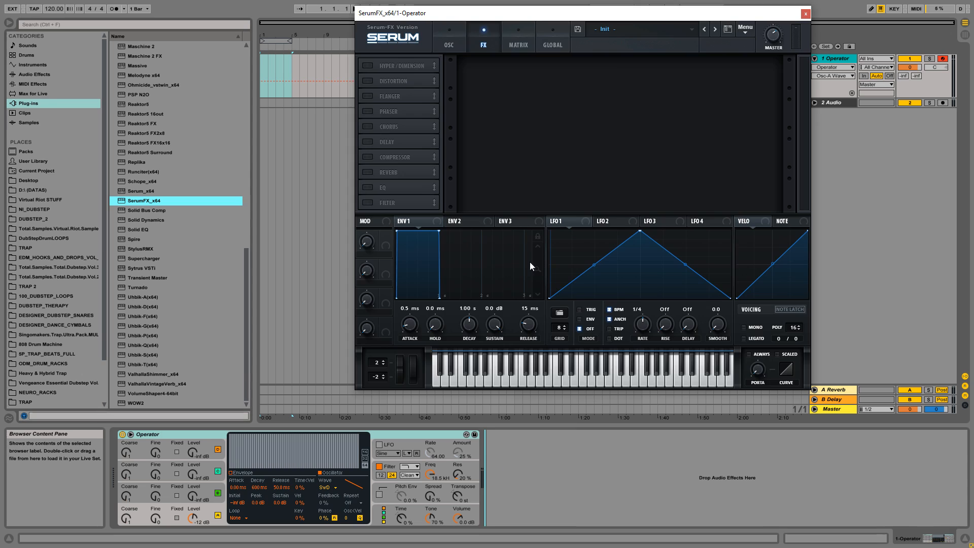
click(523, 434)
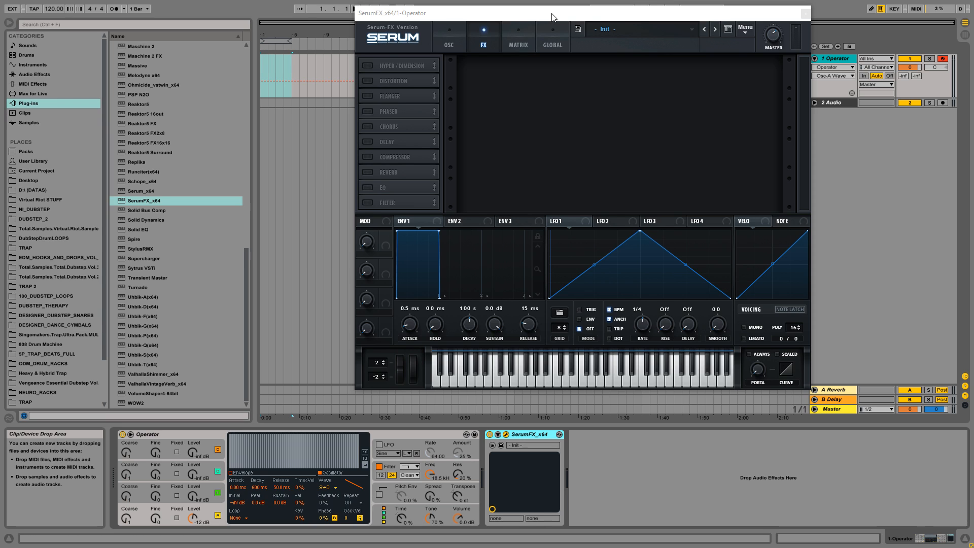
drag(629, 16, 626, 41)
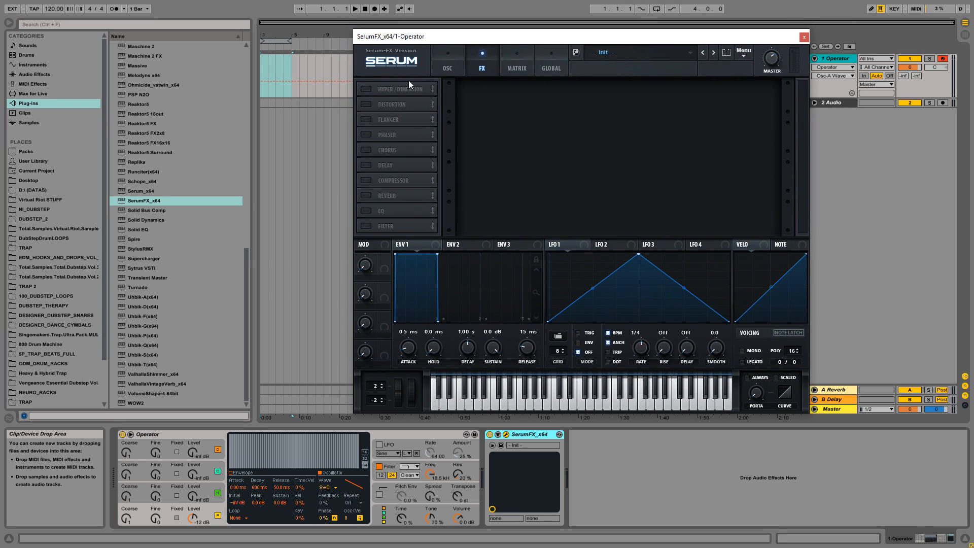
Step: Enable SerumFX's Hyper/Dimension effect and set the Hyper unison to 7 voices
click(365, 89)
drag(600, 95, 640, 86)
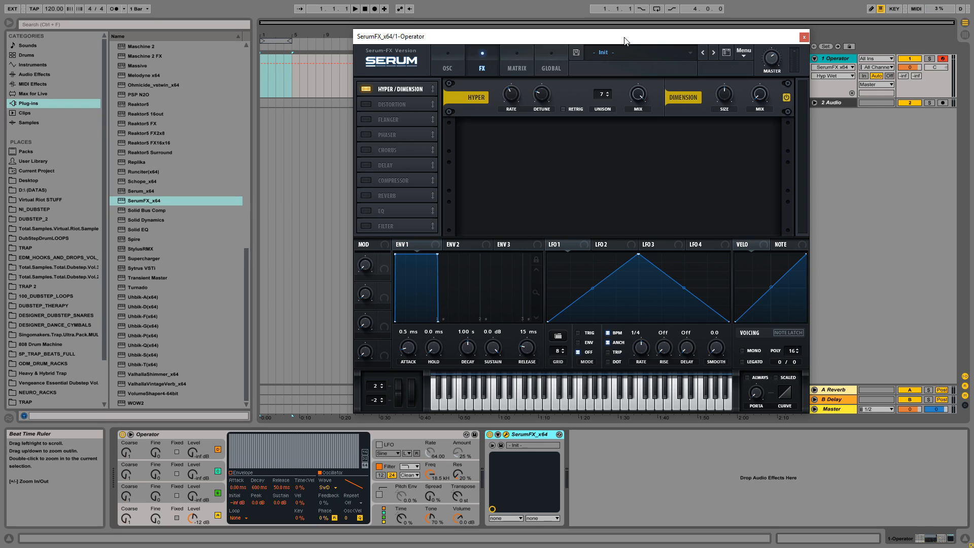
Step: Compare the Operator sound with SerumFX off and on, and bypass its Hyper/Dimension module
click(480, 431)
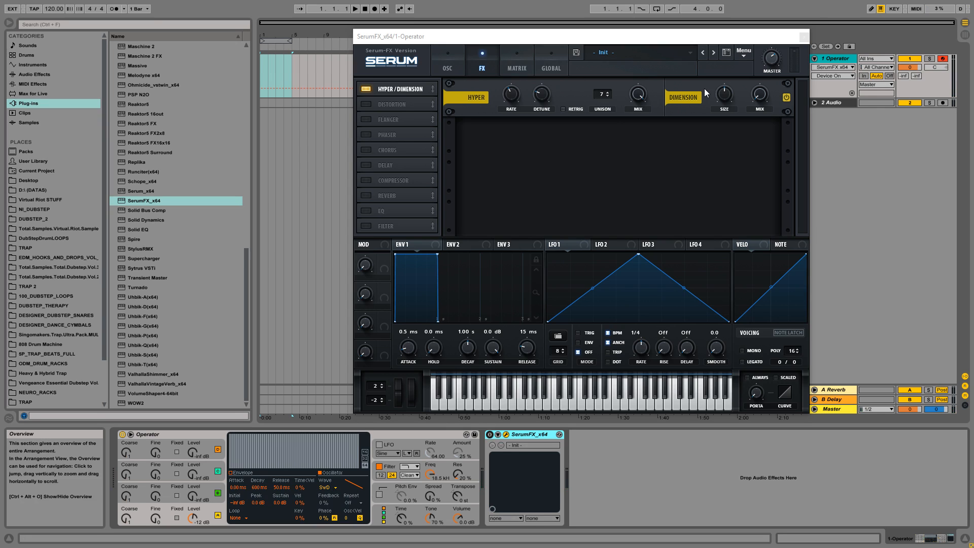
click(491, 435)
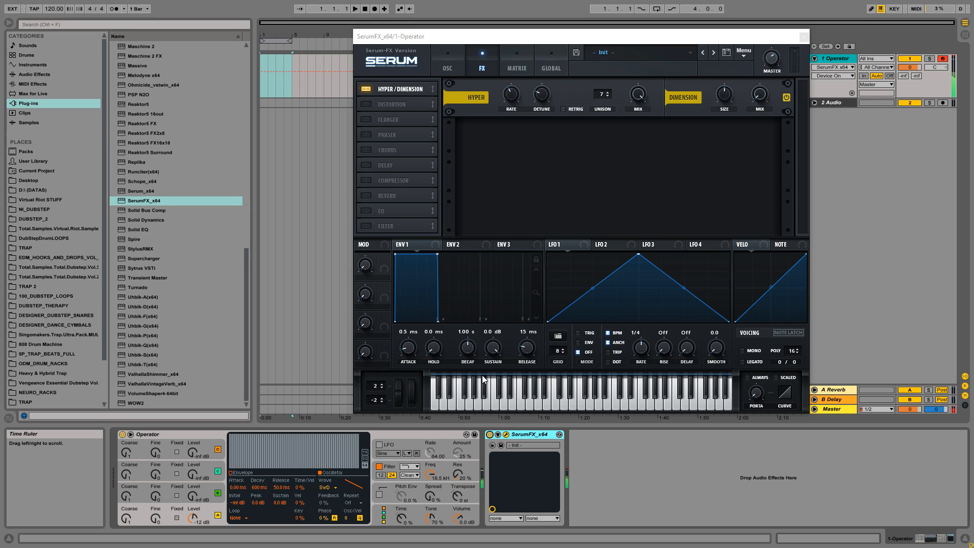
click(755, 98)
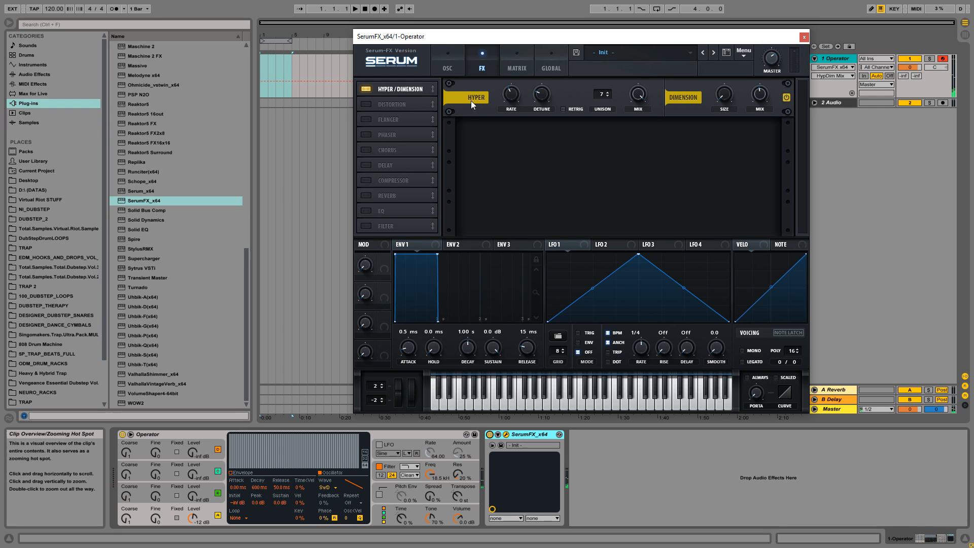
click(784, 97)
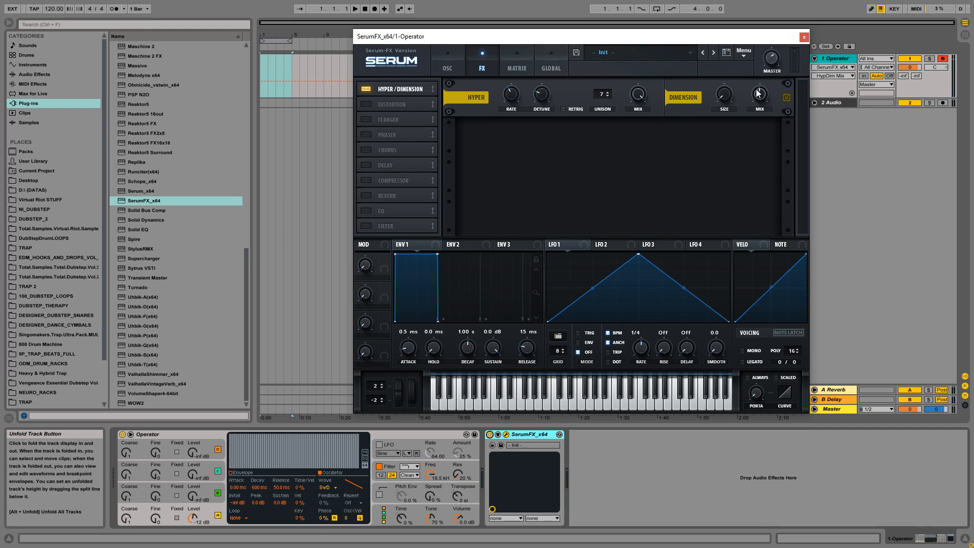
Step: Open the VOCAL_LOOPS folder within WAVE_LOOPS of the TRAP 2 place and audition TTD_140_B_Vocal_08.wav
scroll(95, 229, down, 3)
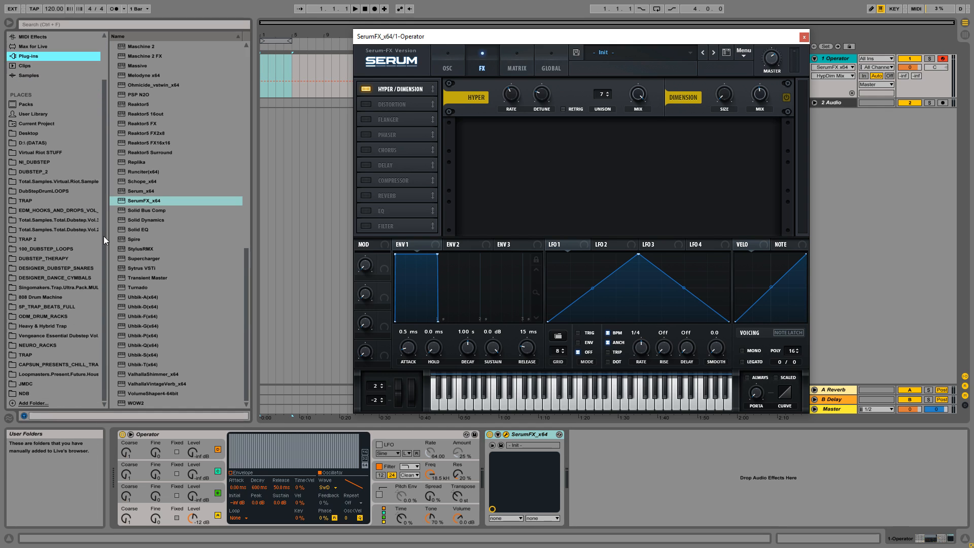
click(44, 239)
click(114, 94)
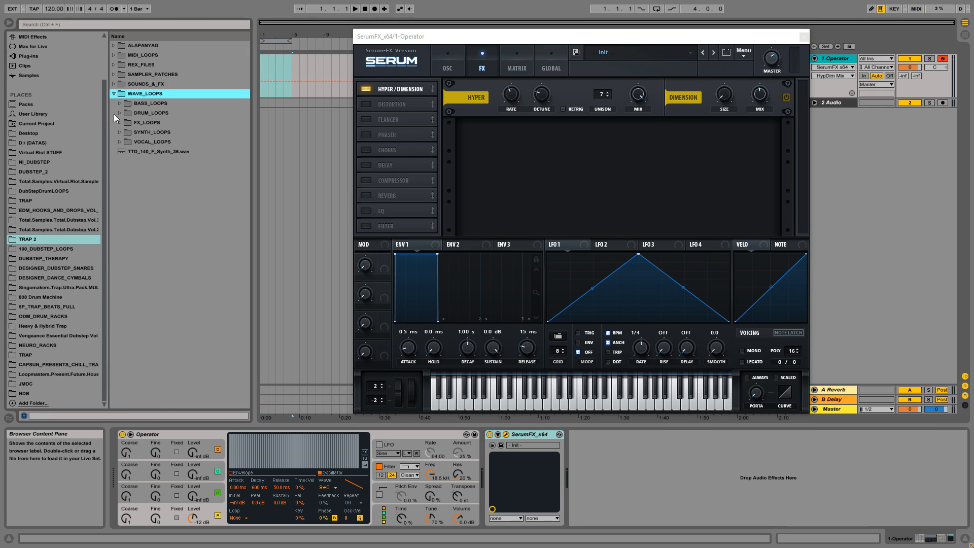
click(147, 141)
click(121, 142)
click(157, 184)
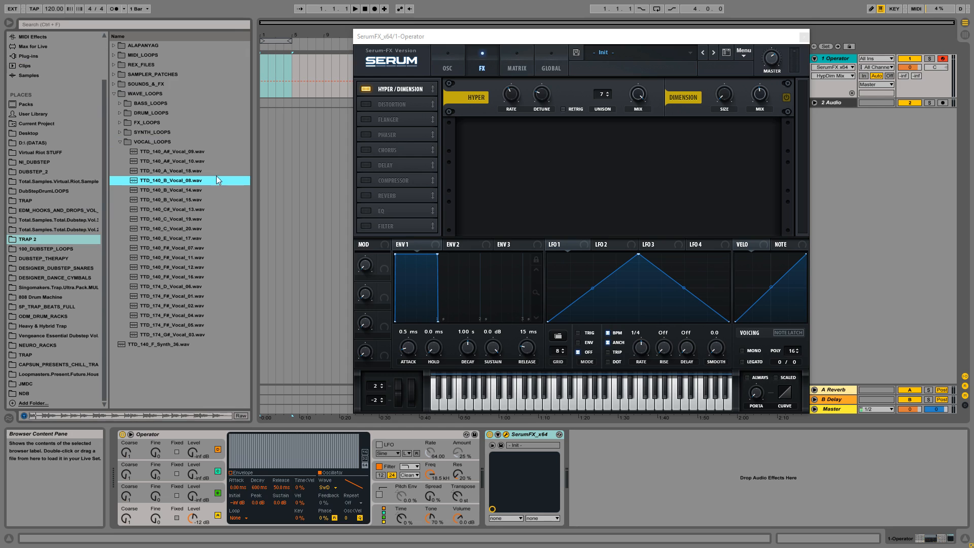
Step: Audition more vocal loops and place TTD_140_C_Vocal_20.wav on a new audio track at bar 2
drag(502, 36, 597, 75)
click(176, 210)
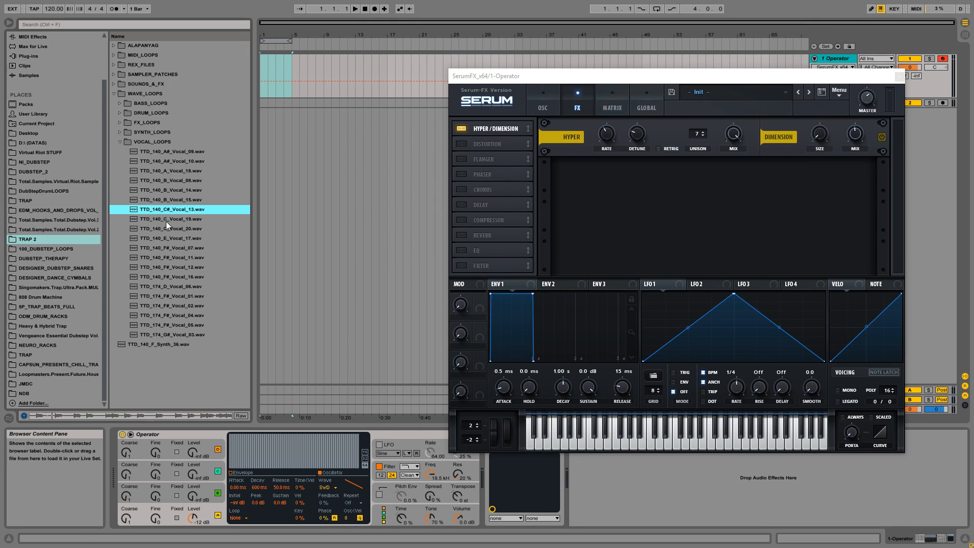
click(166, 221)
click(165, 231)
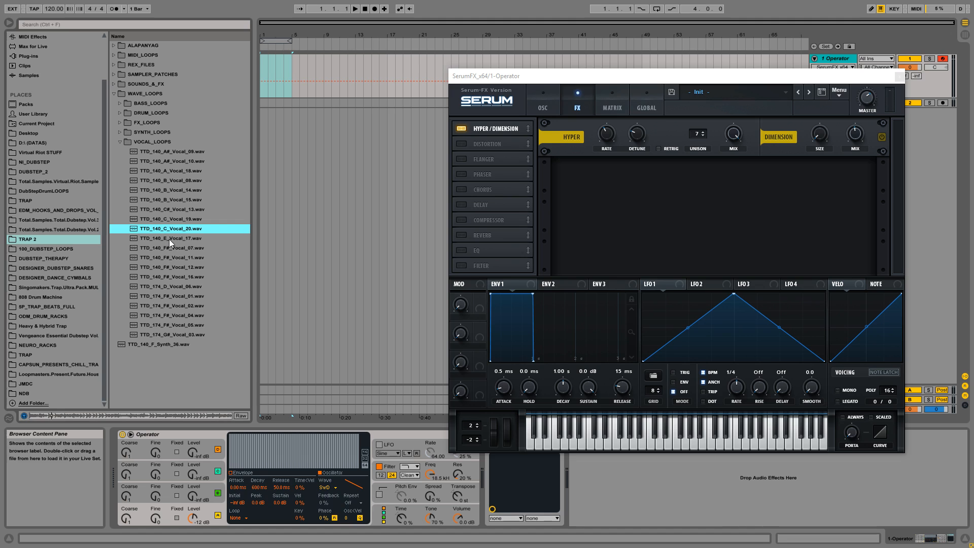
drag(169, 233, 272, 172)
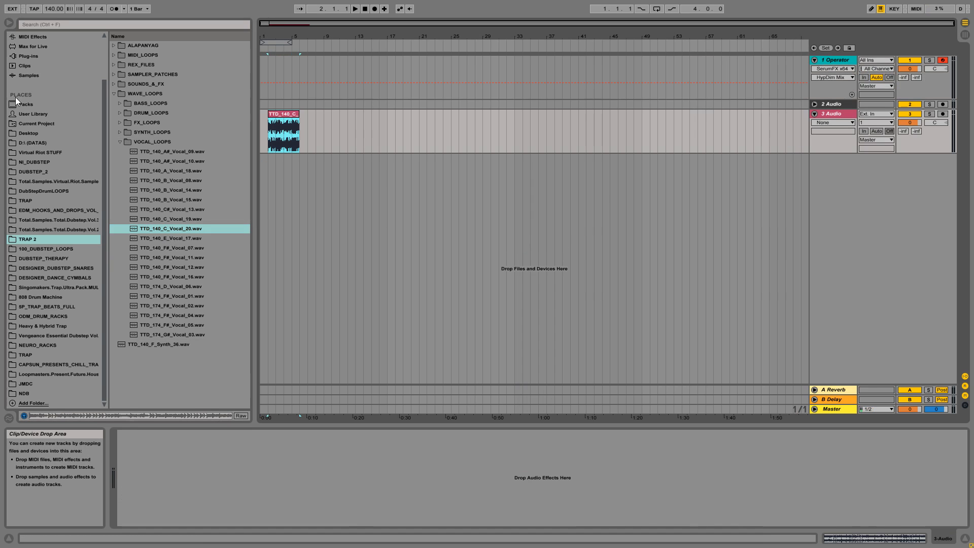
Step: Add SerumFX_x64 to the vocal track and enable Hyper/Dimension with the Hyper unison at 7
click(20, 66)
click(20, 56)
drag(131, 201, 306, 133)
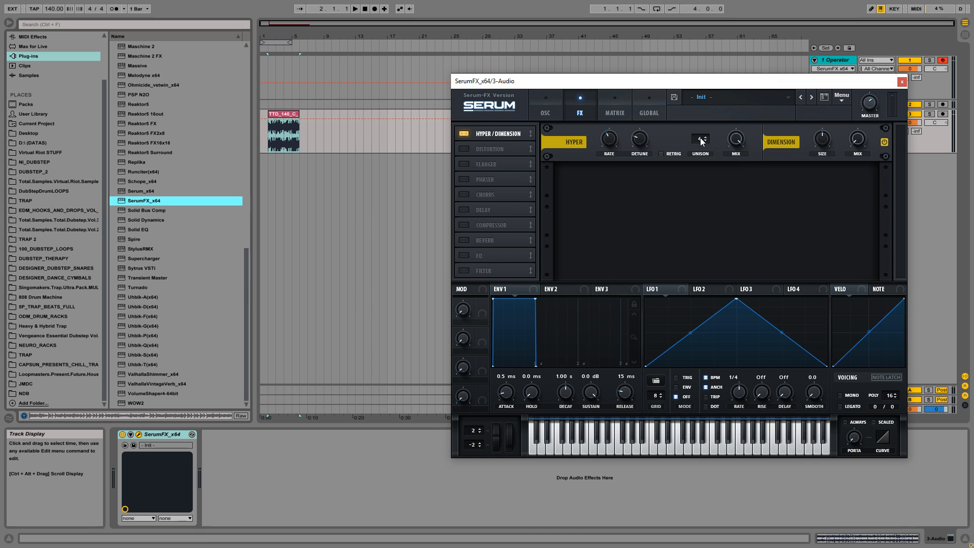
drag(700, 140, 692, 81)
Step: Play the vocal loop and toggle the Hyper/Dimension bypass to compare the processed and dry sound
key(space)
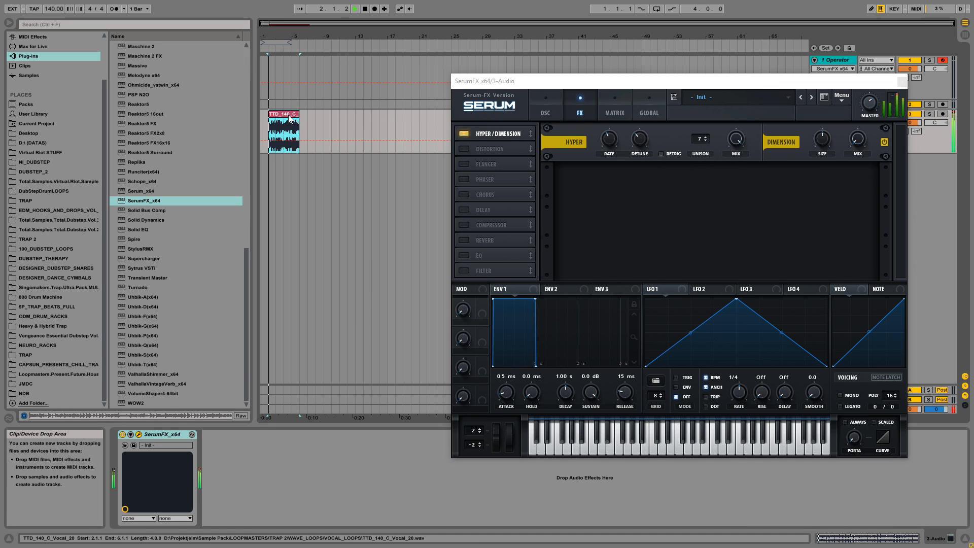
click(884, 142)
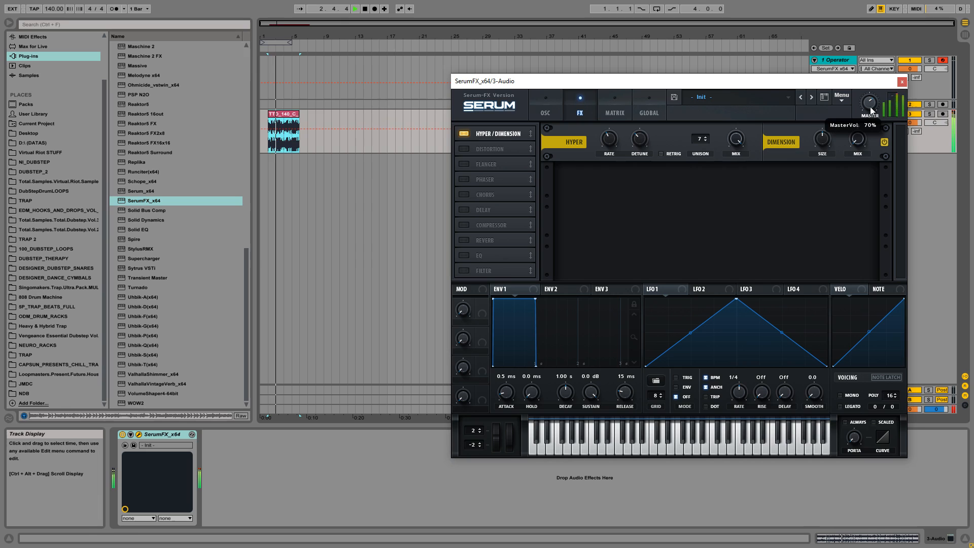
click(884, 141)
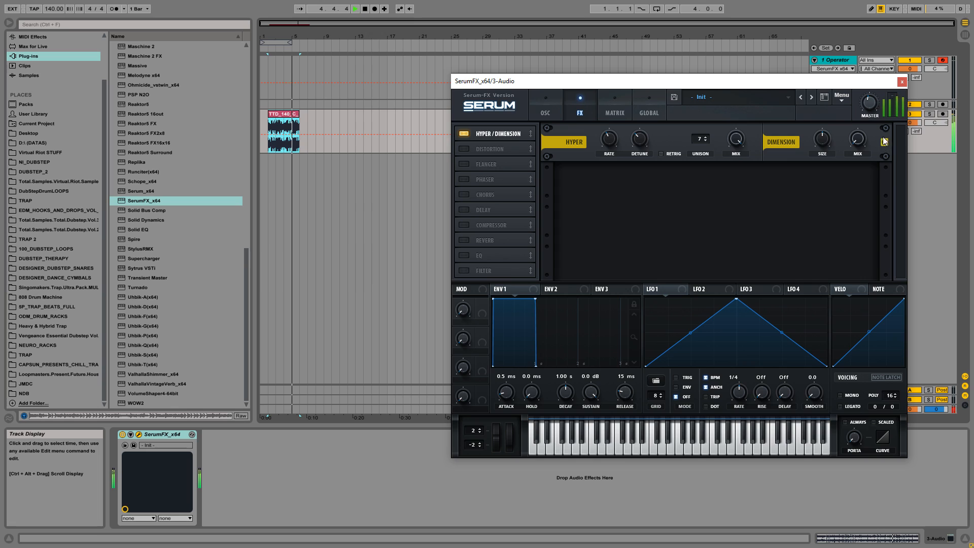
key(space)
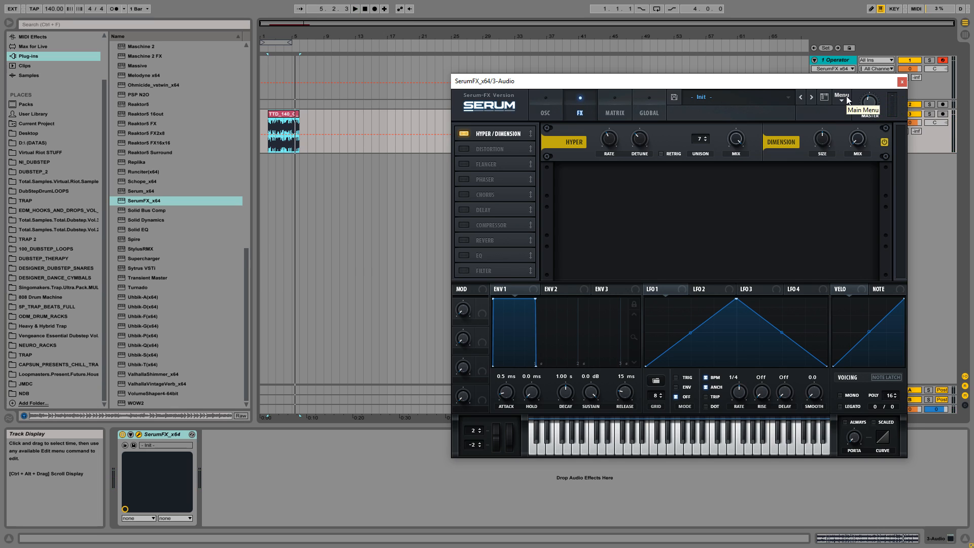
Step: Move the TTD_140_C_Vocal_20 clip so it starts at bar 1
drag(269, 37, 294, 77)
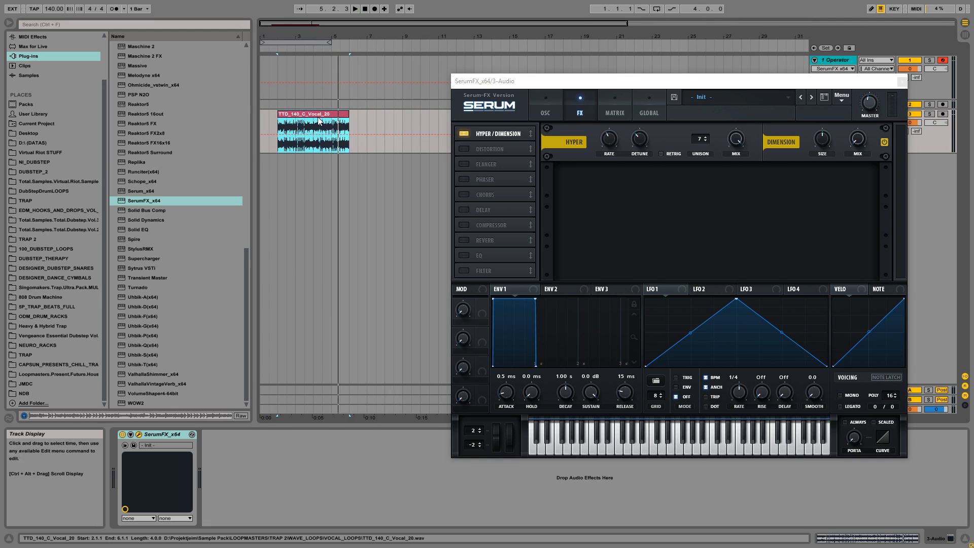
click(319, 119)
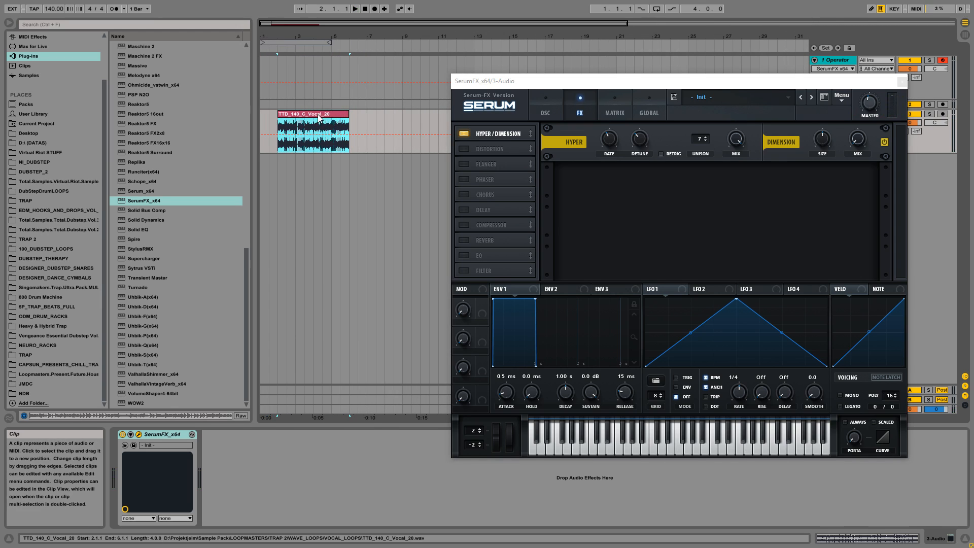
drag(319, 118, 303, 118)
Step: Play the vocal loop from bar 1 through SerumFX, moving the plug-in window clear of the clip
key(space)
drag(707, 87, 609, 96)
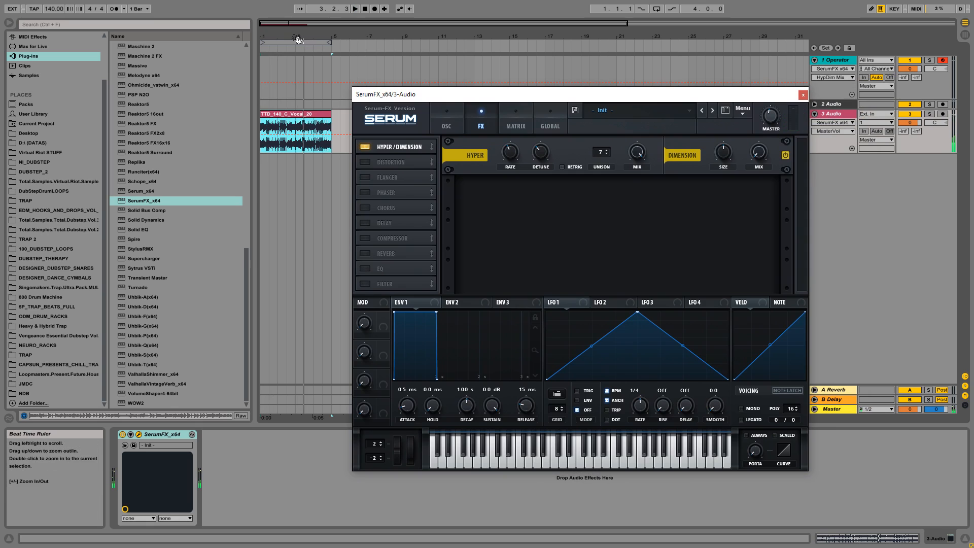
drag(266, 38, 268, 51)
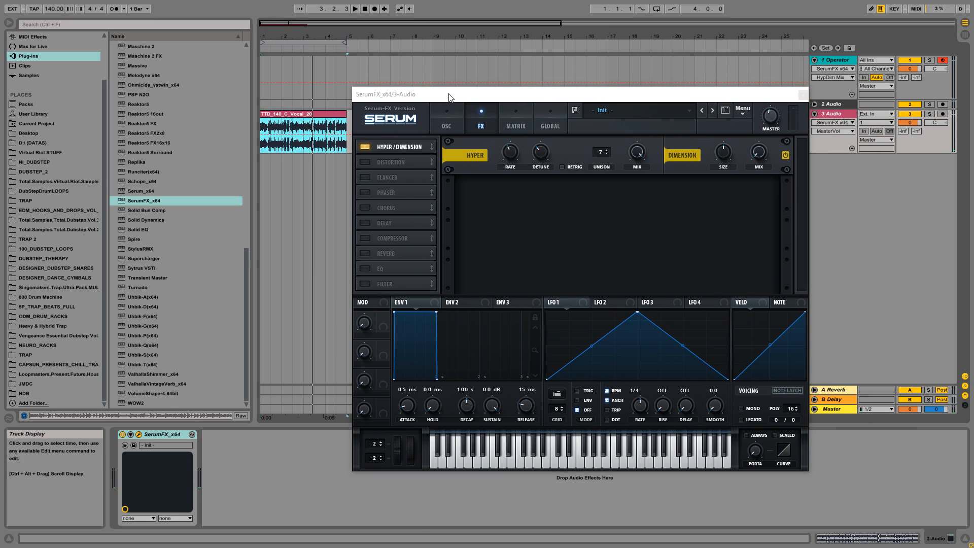
drag(449, 97, 468, 102)
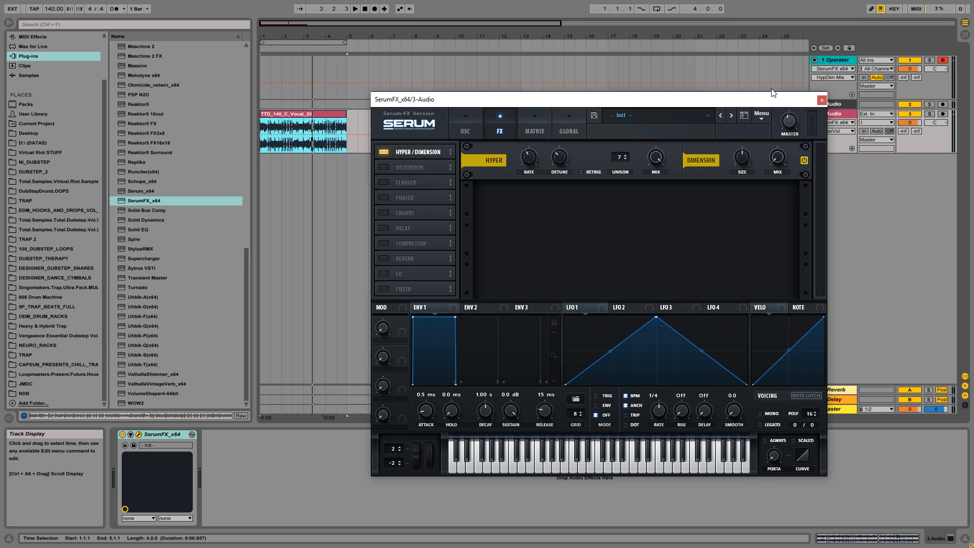
key(space)
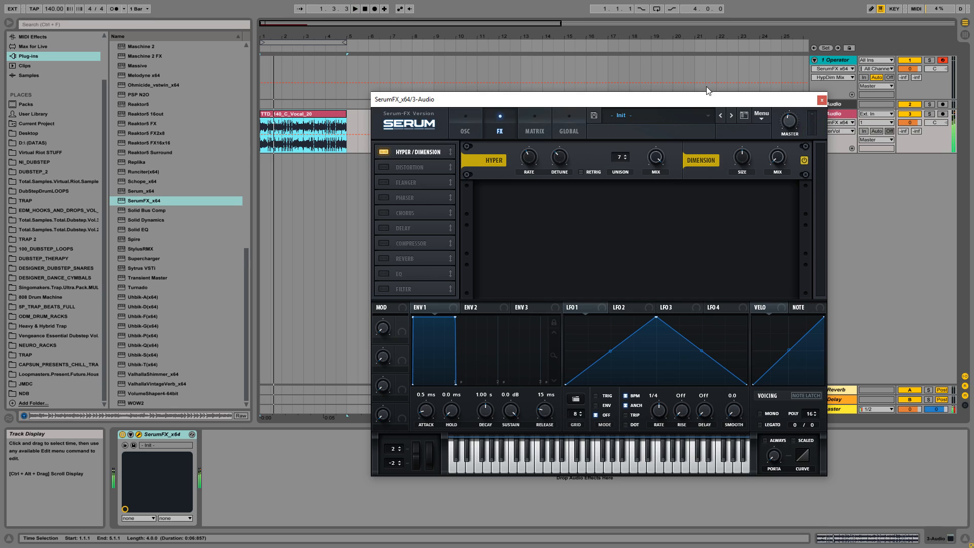
key(space)
click(337, 119)
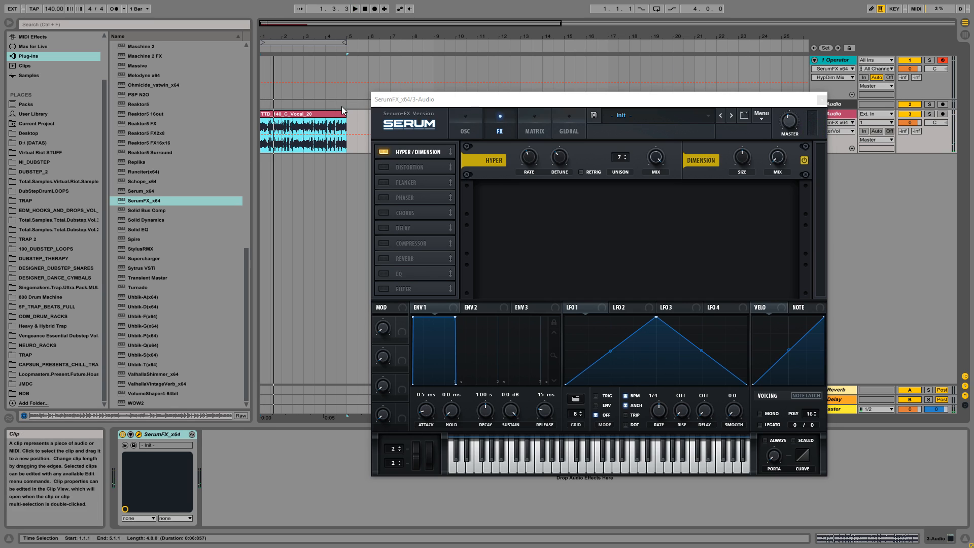
click(742, 105)
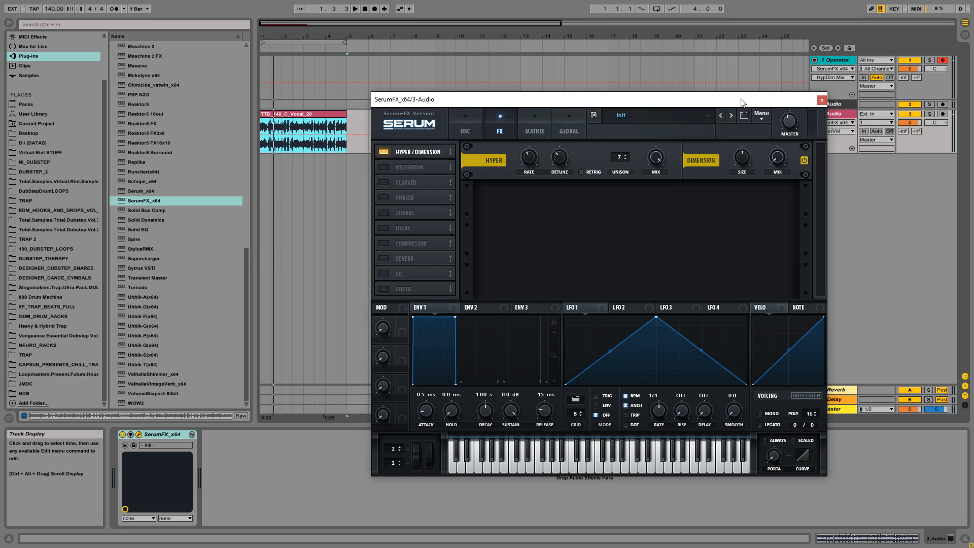
Step: Close the vocal track's SerumFX window, select the Operator track and close its SerumFX window too
click(169, 437)
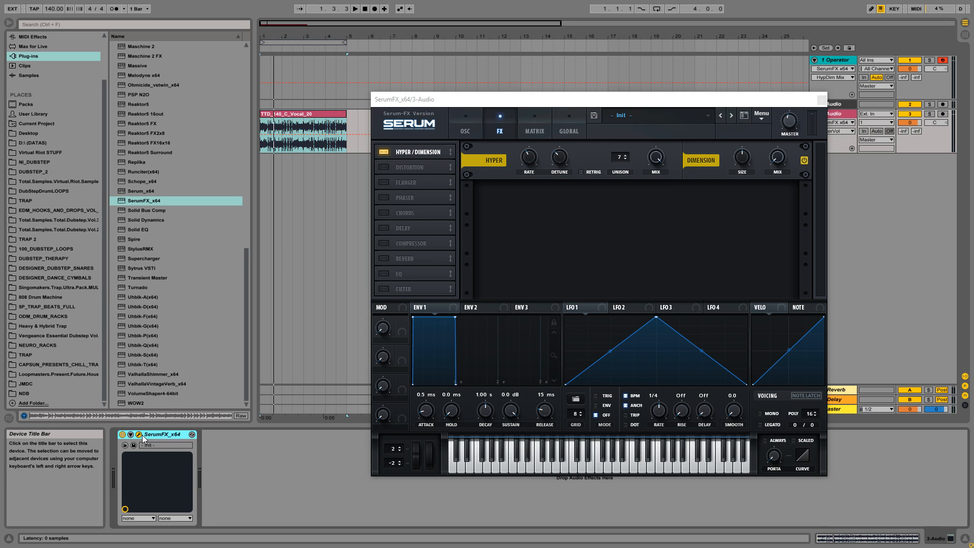
click(248, 283)
drag(646, 108, 629, 108)
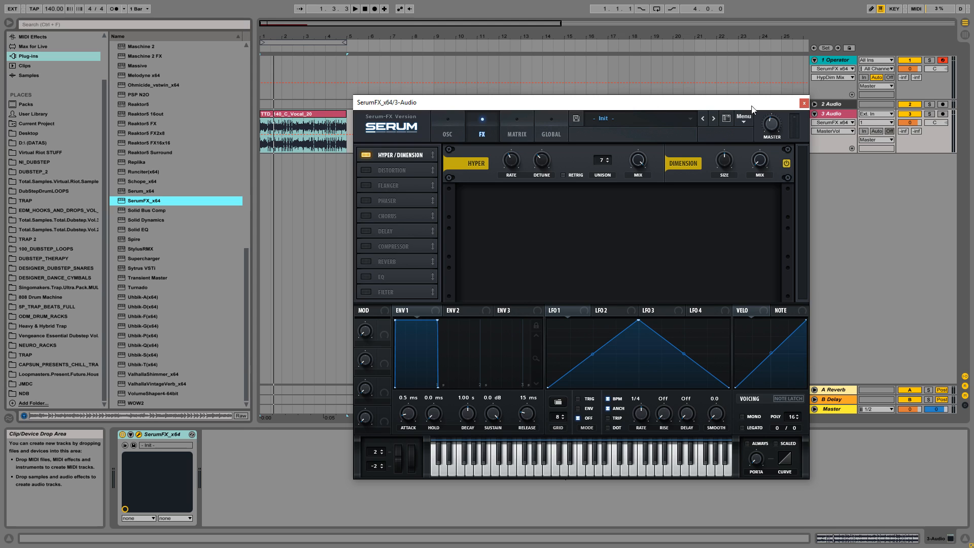
click(804, 103)
click(841, 63)
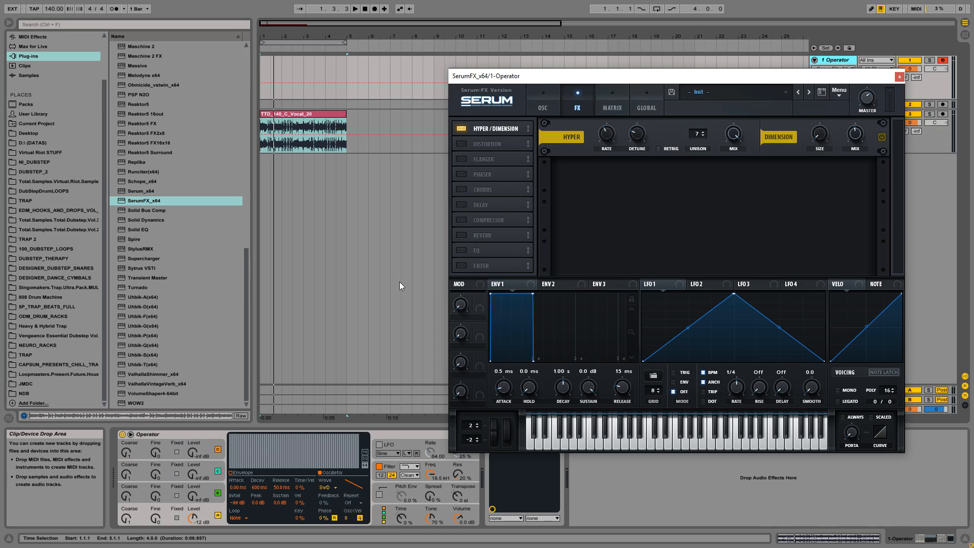
click(899, 78)
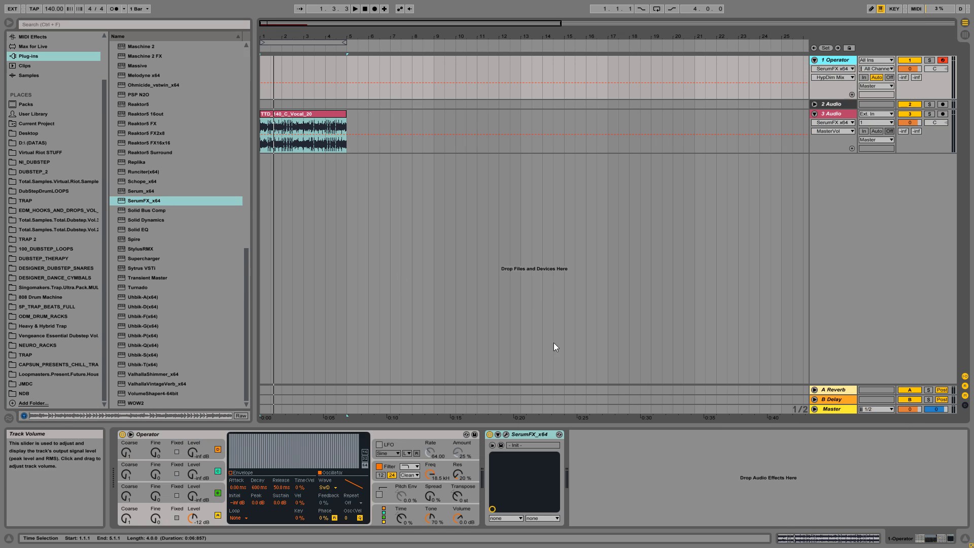
Step: Duplicate the SerumFX device on the Operator track three times to form a chain of four instances
click(523, 435)
key(super)
click(496, 122)
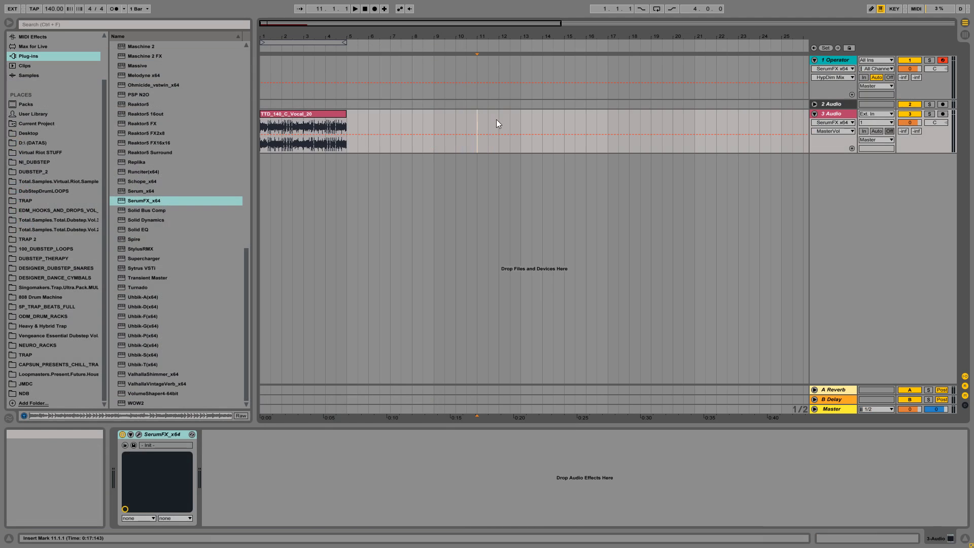
click(618, 87)
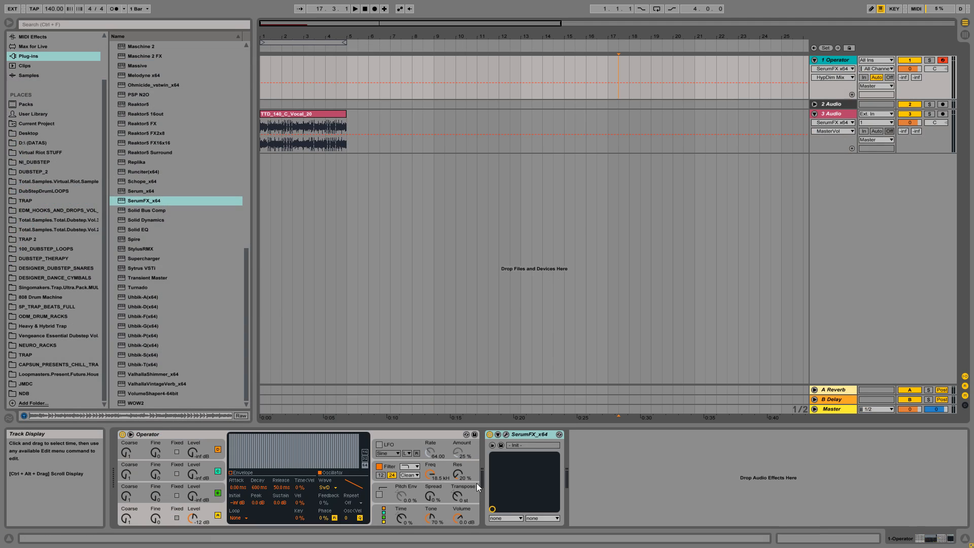
key(ctrl+d)
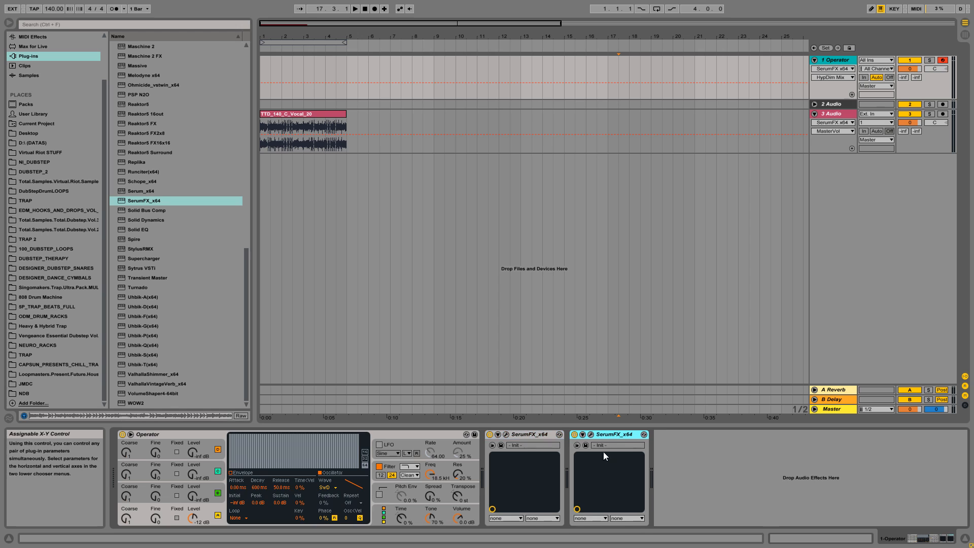
key(ctrl+d)
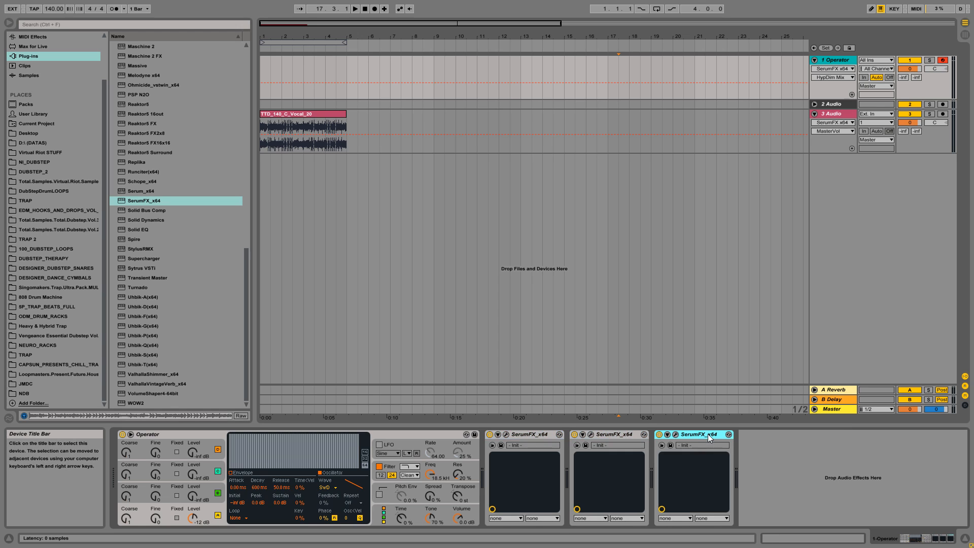
key(ctrl+d)
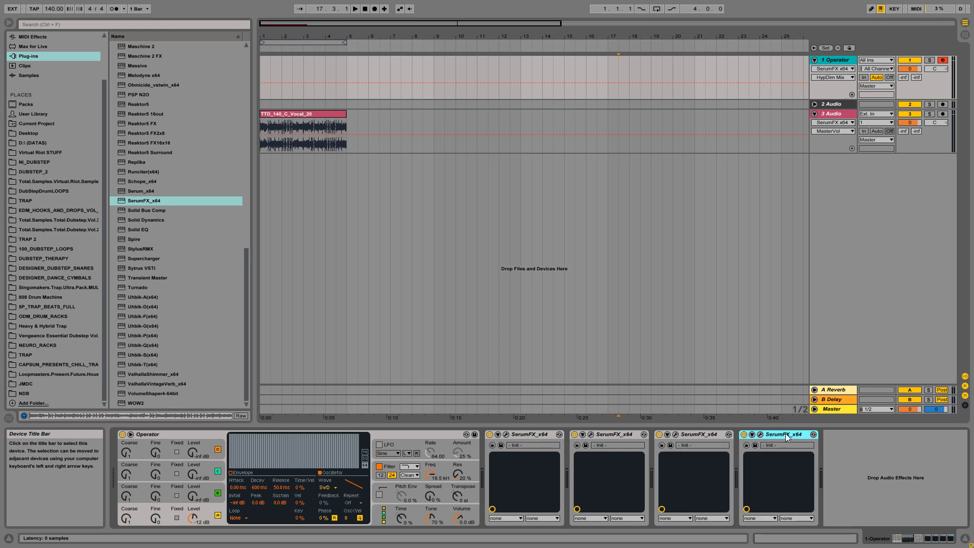
Step: View the last SerumFX copy's effects rack, close it, and delete the three duplicated SerumFX devices
click(760, 434)
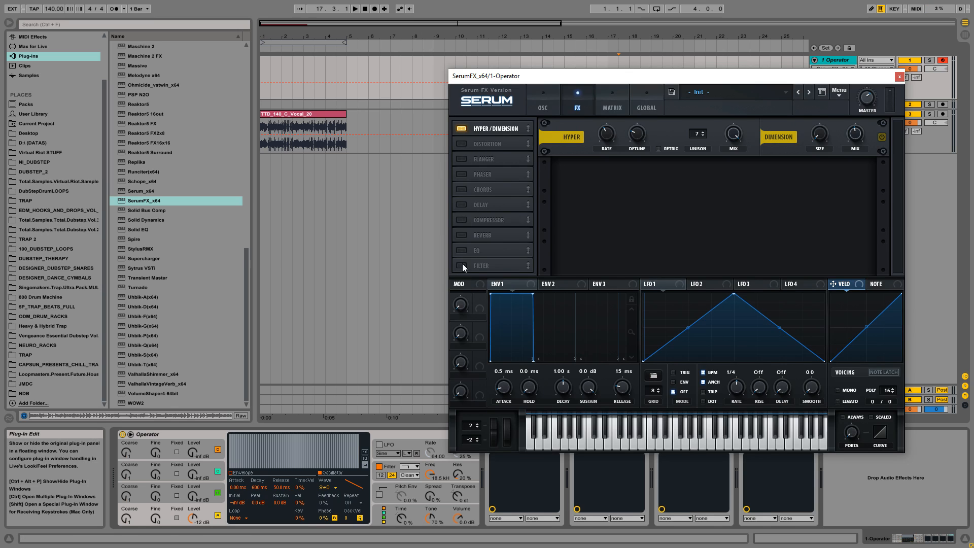
click(900, 76)
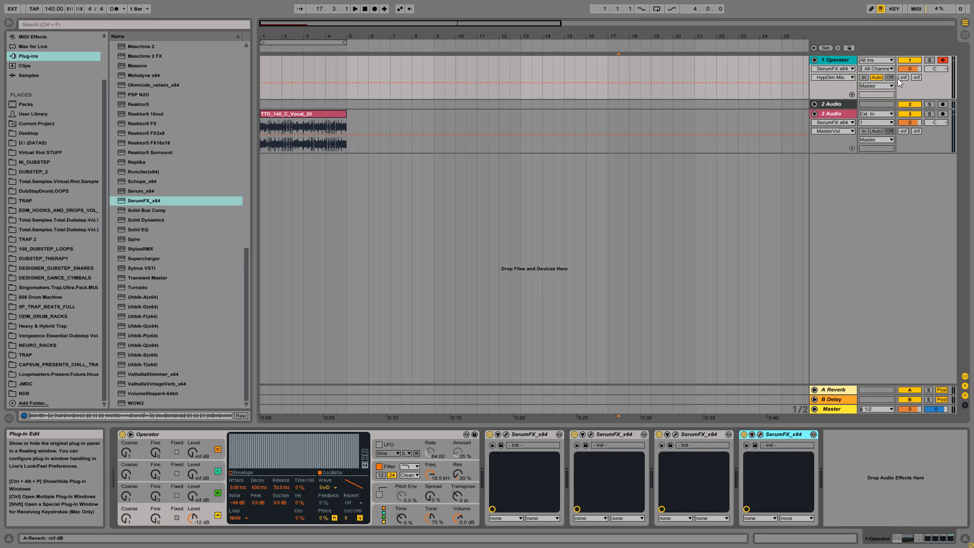
key(Delete)
key(Delete)
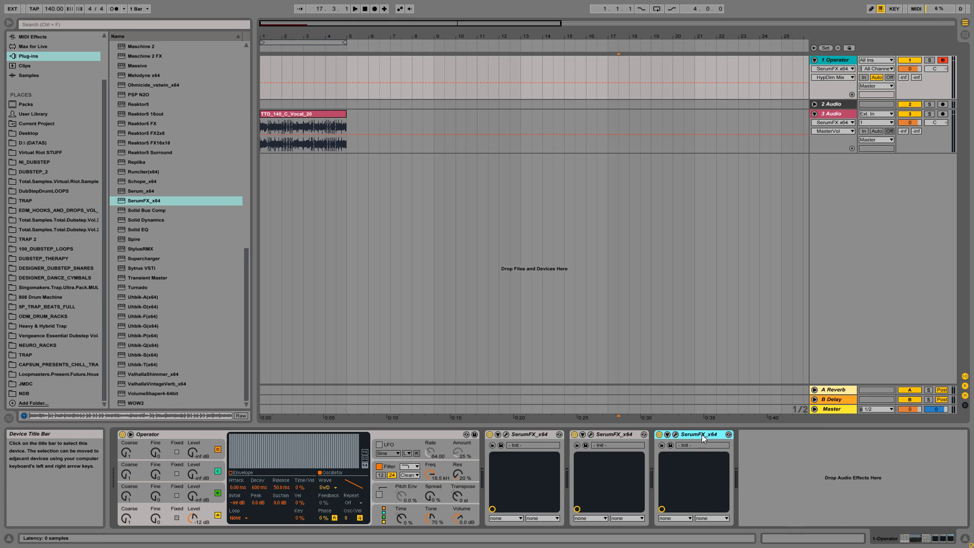
key(Delete)
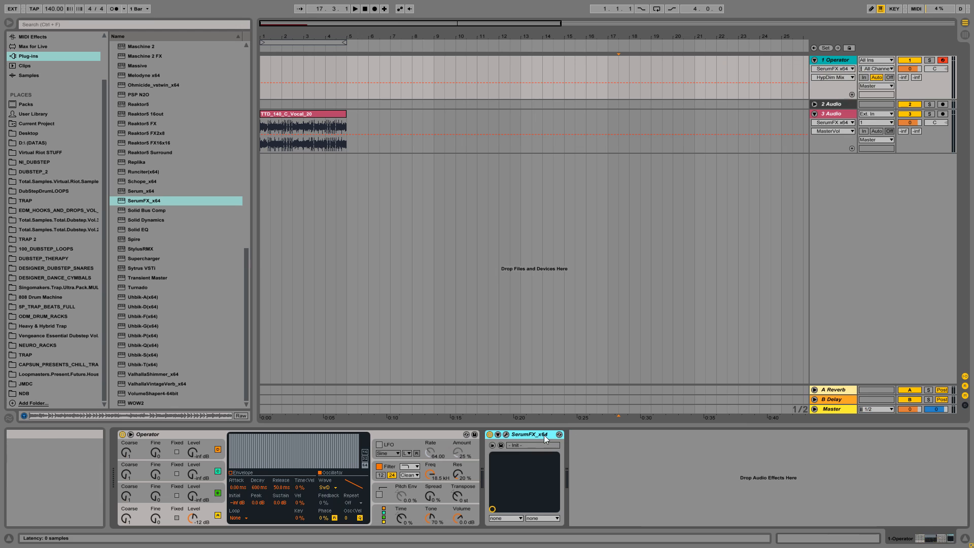
Step: View the remaining SerumFX's effects rack and close it, then duplicate the device once and delete the copy
click(506, 434)
drag(567, 80, 425, 70)
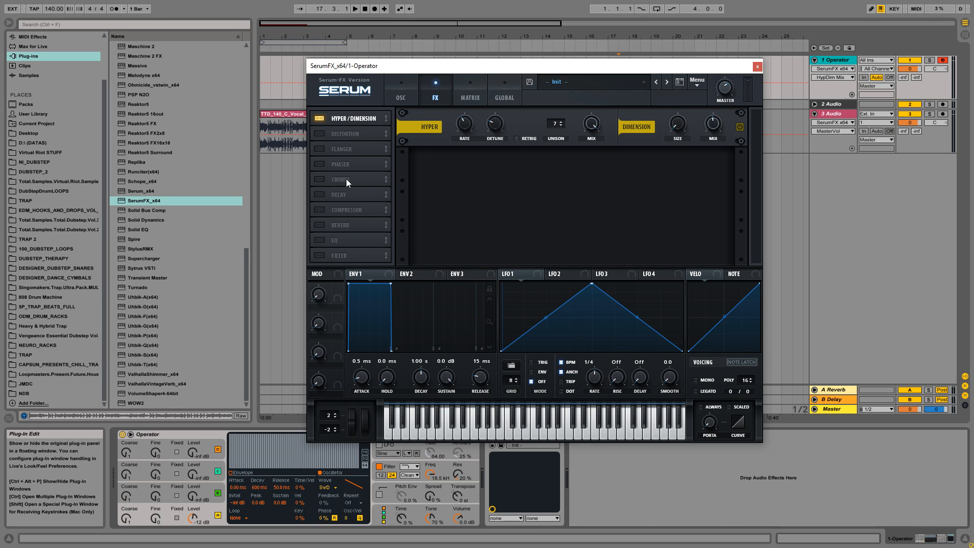
click(757, 67)
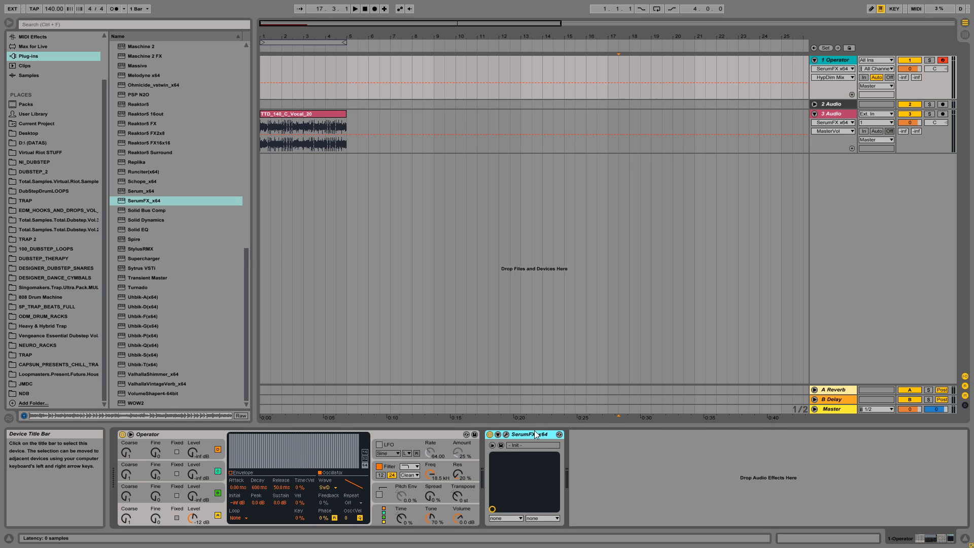
key(ctrl+d)
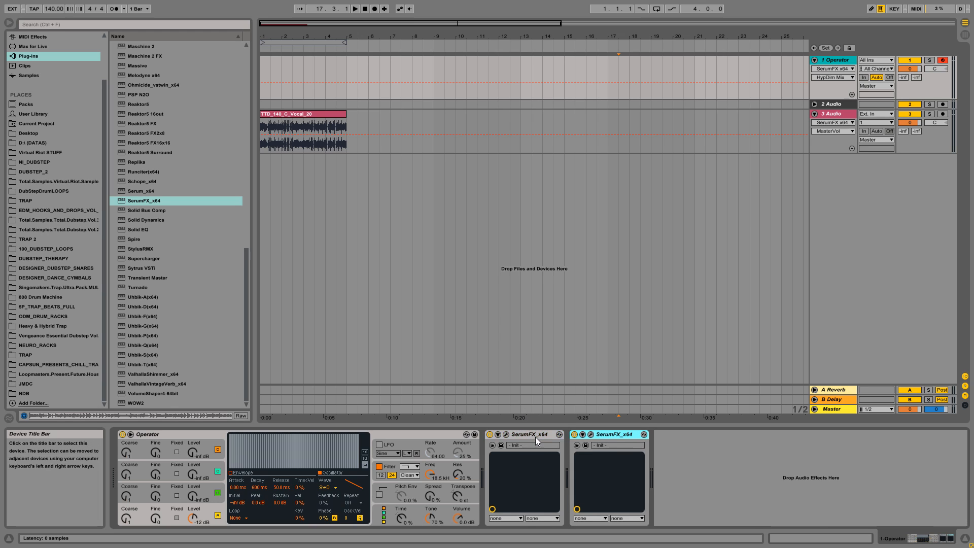
key(Delete)
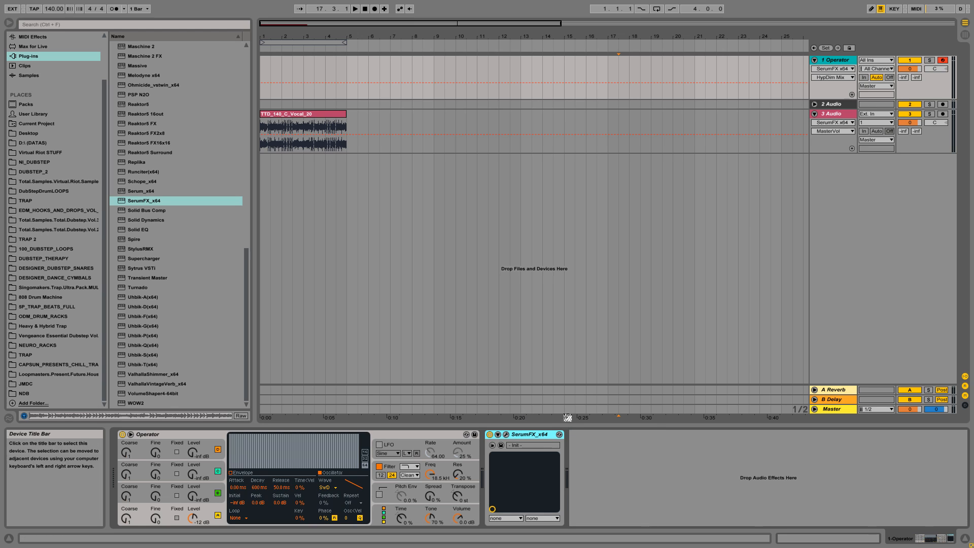
Step: Reopen the Operator track's SerumFX, turn off Hyper/Dimension, and enable the Delay in Tap → Delay mode
click(506, 435)
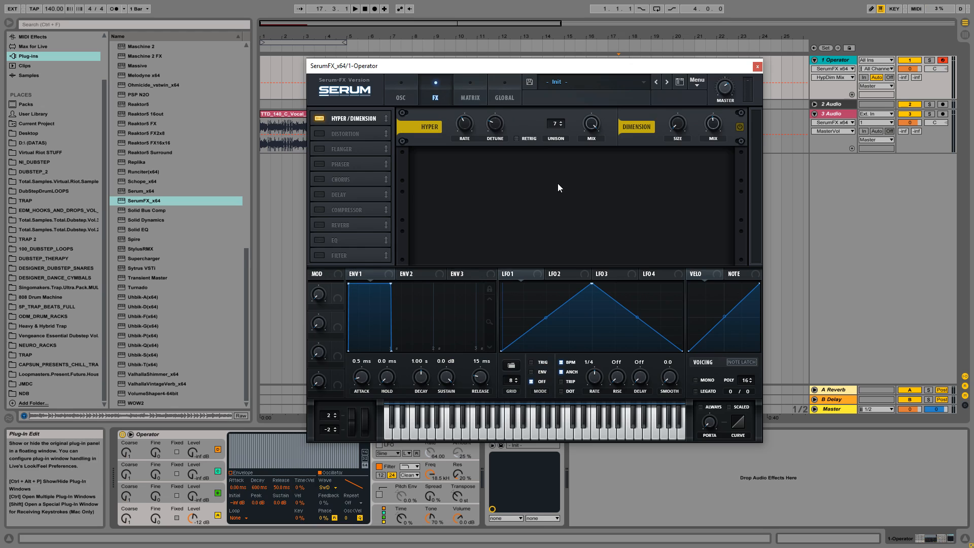
click(320, 125)
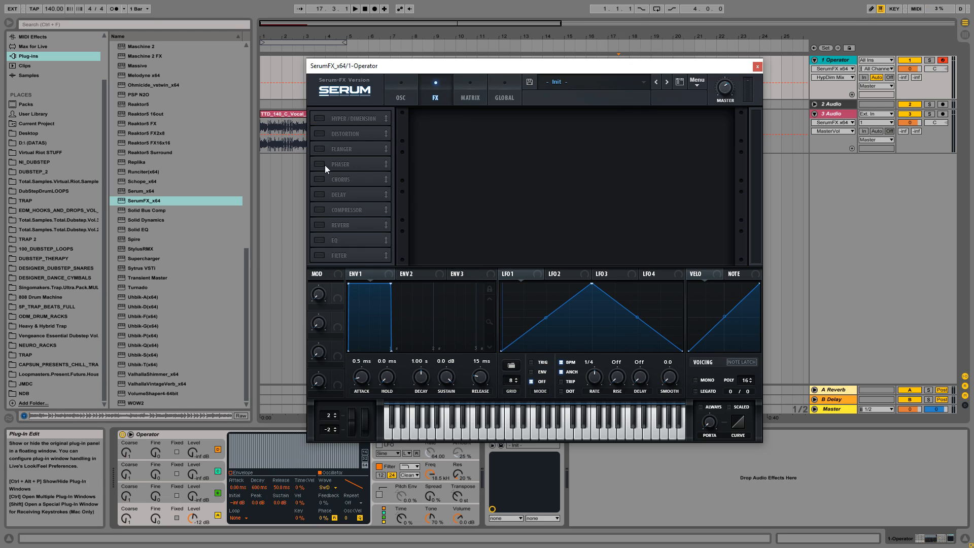
click(325, 166)
click(321, 174)
click(319, 195)
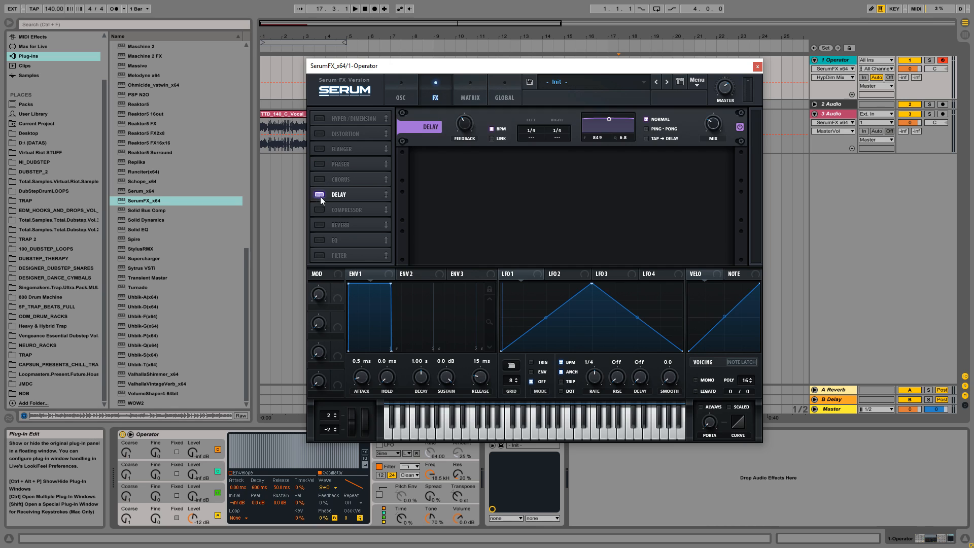
click(659, 139)
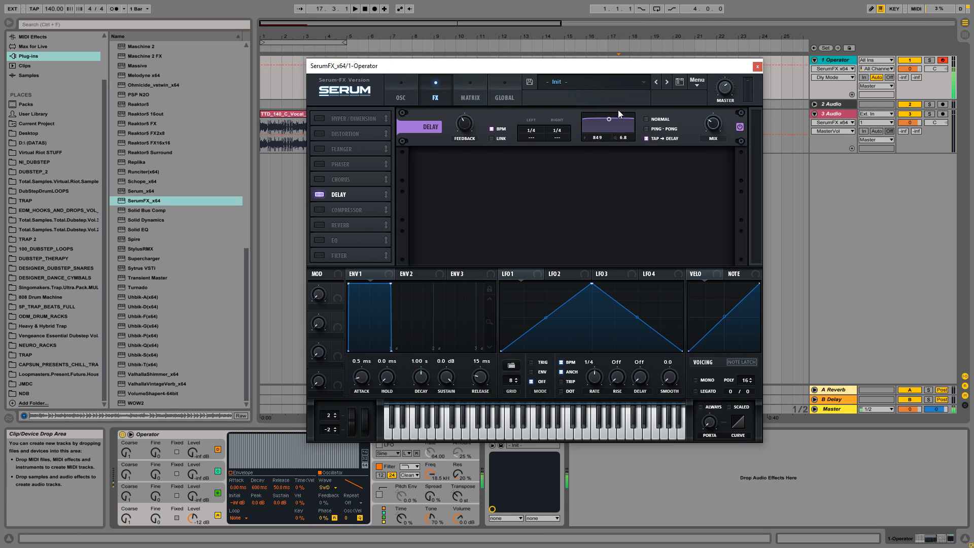
Step: Set the Delay's left and right times to 1/8, adjust its wet mix, and toggle the Delay to compare the sound
click(715, 122)
drag(537, 130, 535, 162)
click(465, 122)
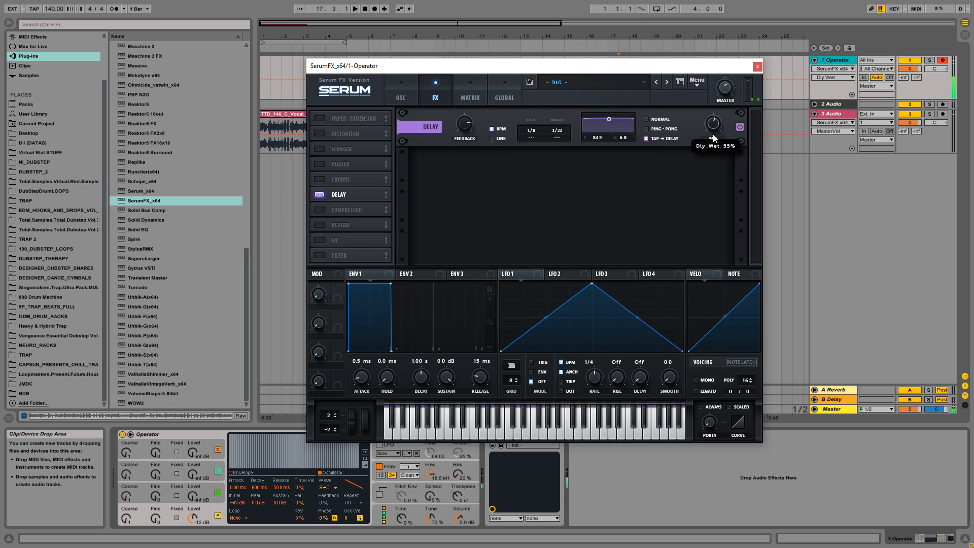
click(558, 137)
drag(559, 137, 561, 118)
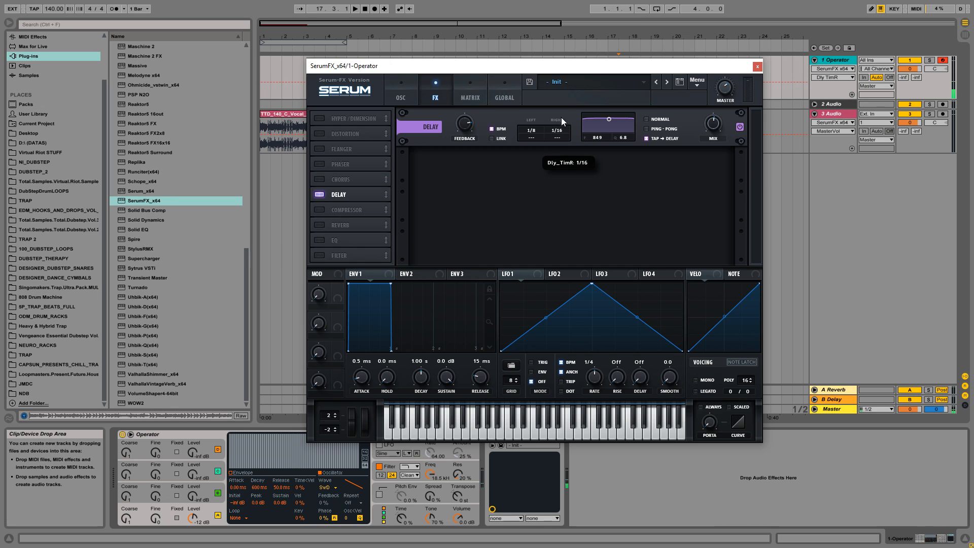
click(715, 136)
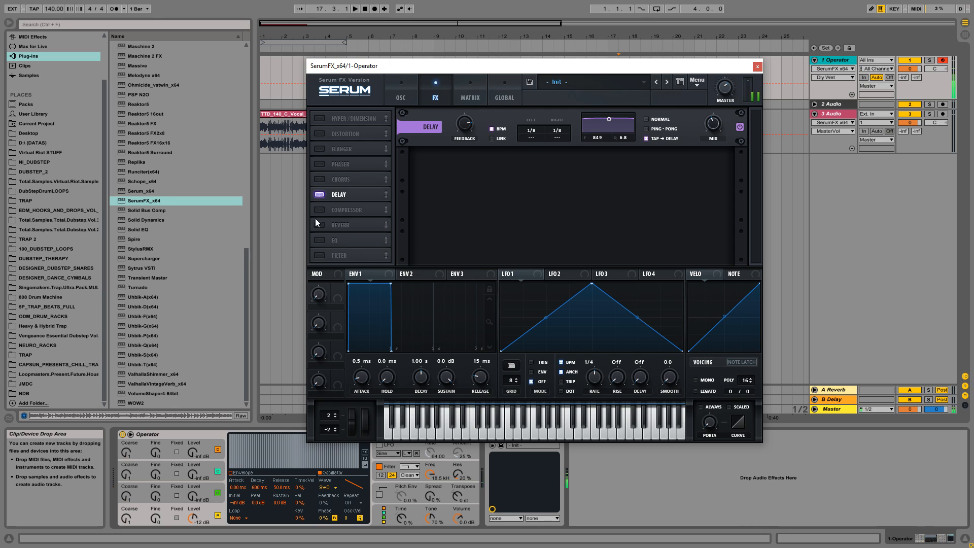
click(318, 197)
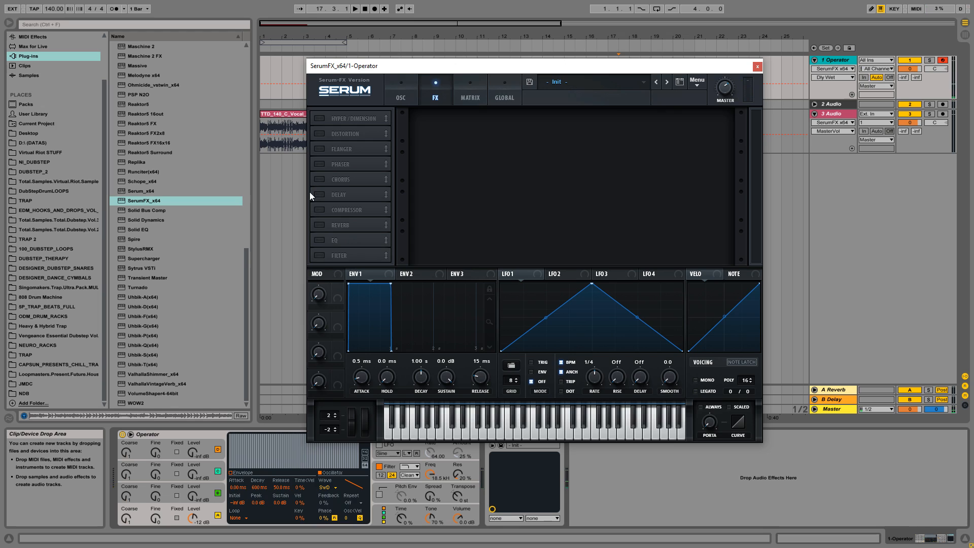
click(319, 195)
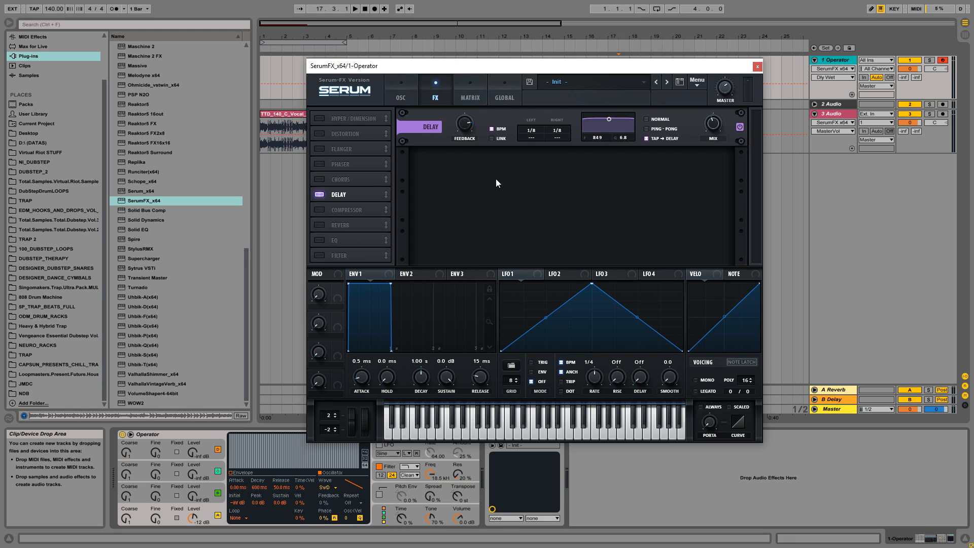
Step: Enable the SerumFX Compressor in Multiband mode, raise its gain to about 8.1 dB, and turn off the Delay
click(318, 212)
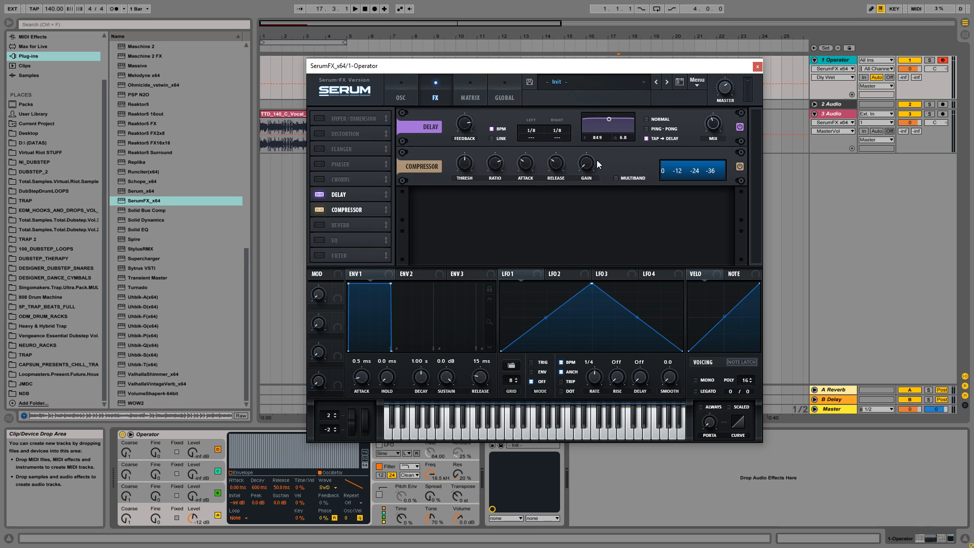
click(617, 179)
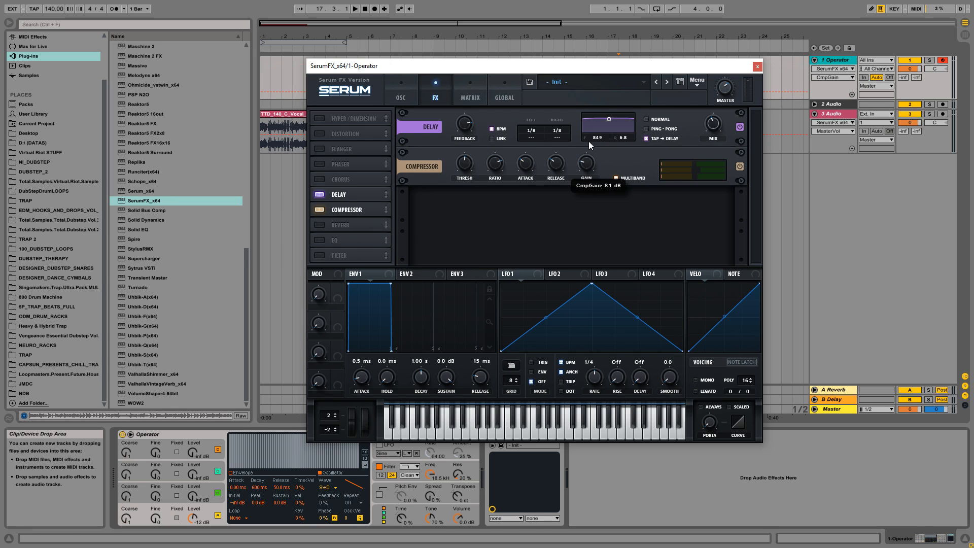
click(319, 195)
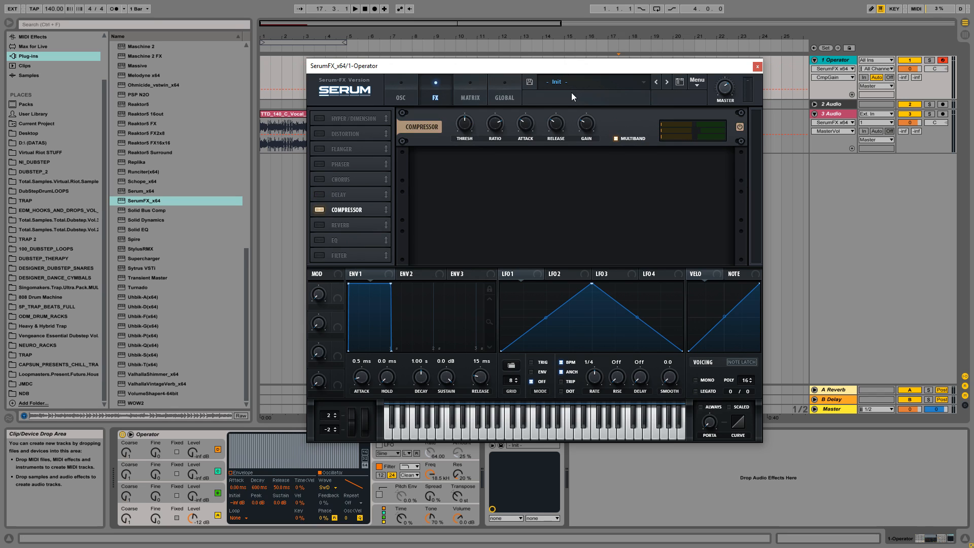
Step: Find the OTT preset under the Multiband Dynamics audio effect and load it on the Operator track, moving the SerumFX window aside
scroll(36, 97, up, 3)
click(36, 74)
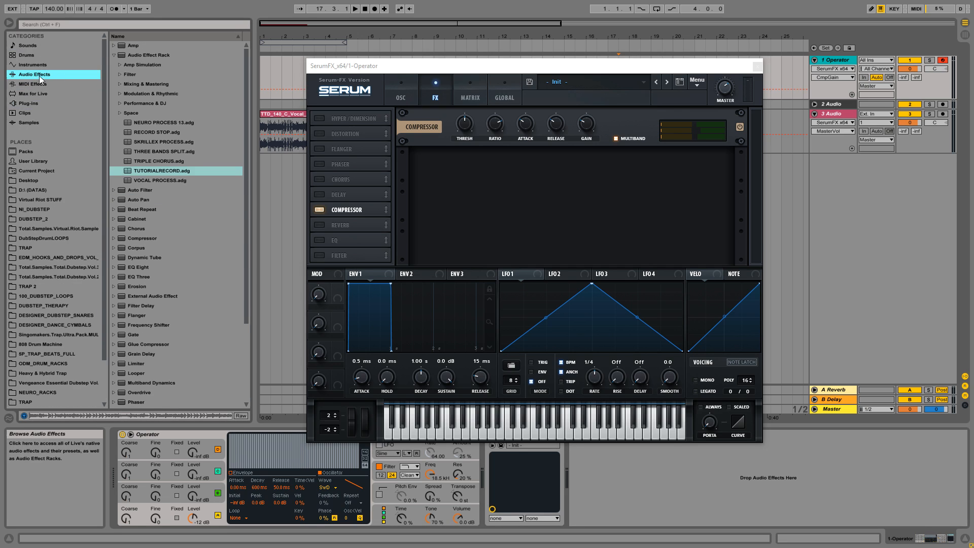
scroll(145, 256, down, 2)
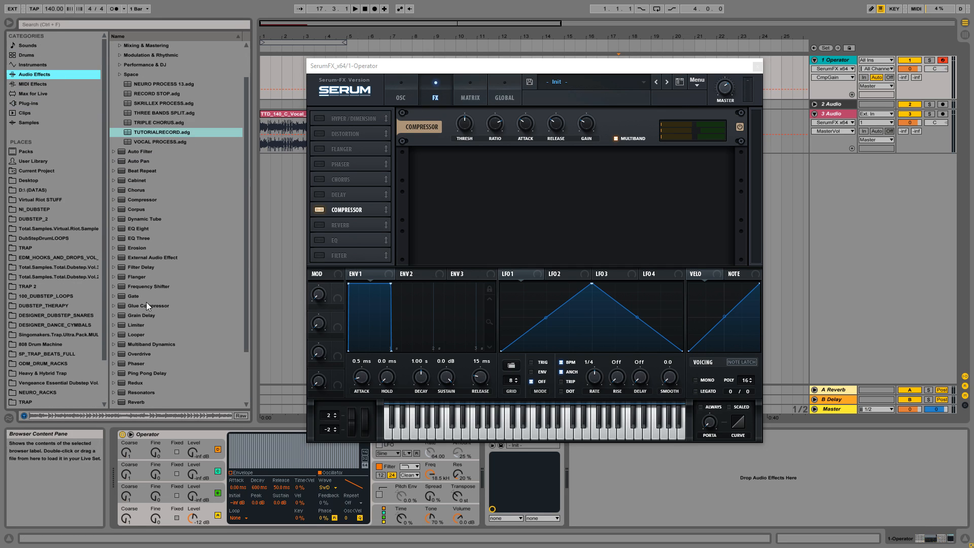
click(147, 344)
click(114, 344)
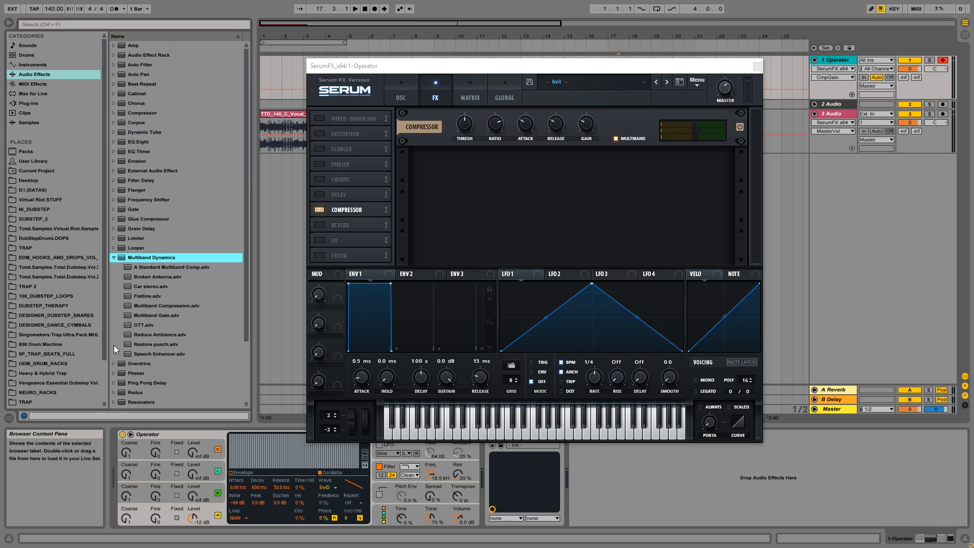
drag(440, 66, 505, 59)
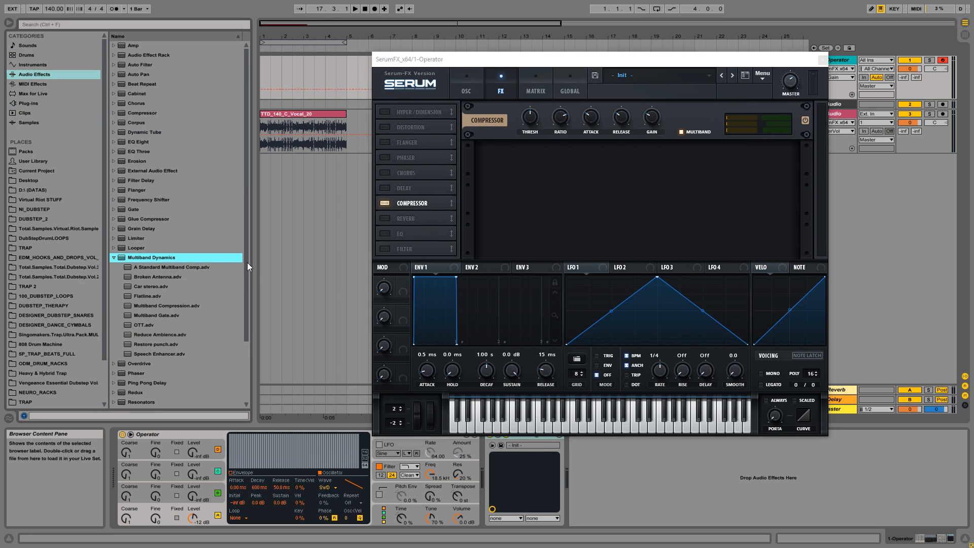
scroll(228, 256, down, 1)
click(143, 302)
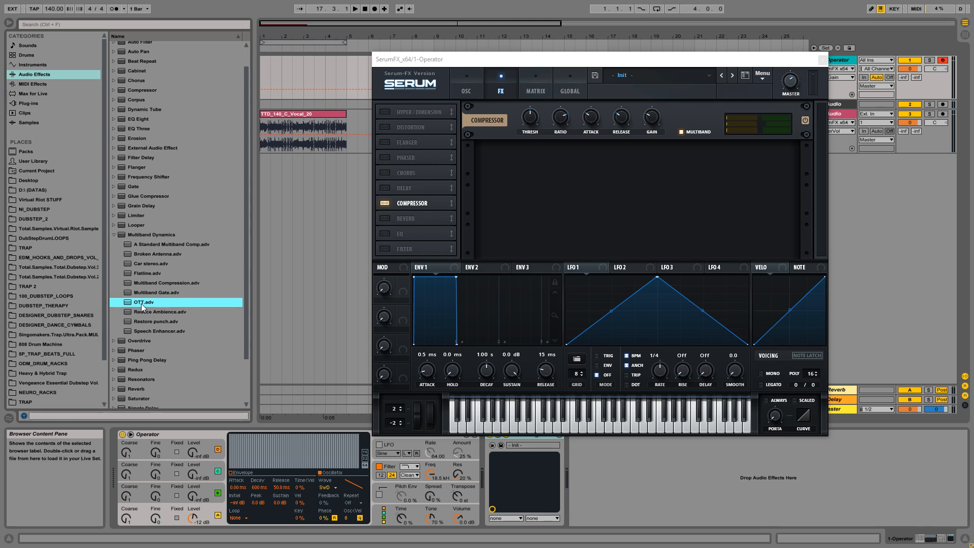
key(Return)
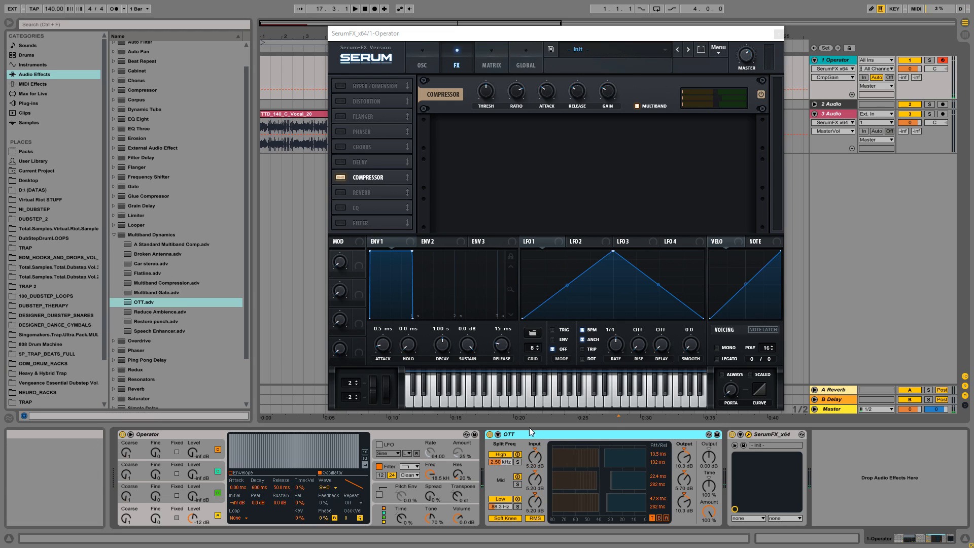
Step: Delete OTT from the Operator track and toggle the SerumFX Compressor's bypass to compare the sound
key(Delete)
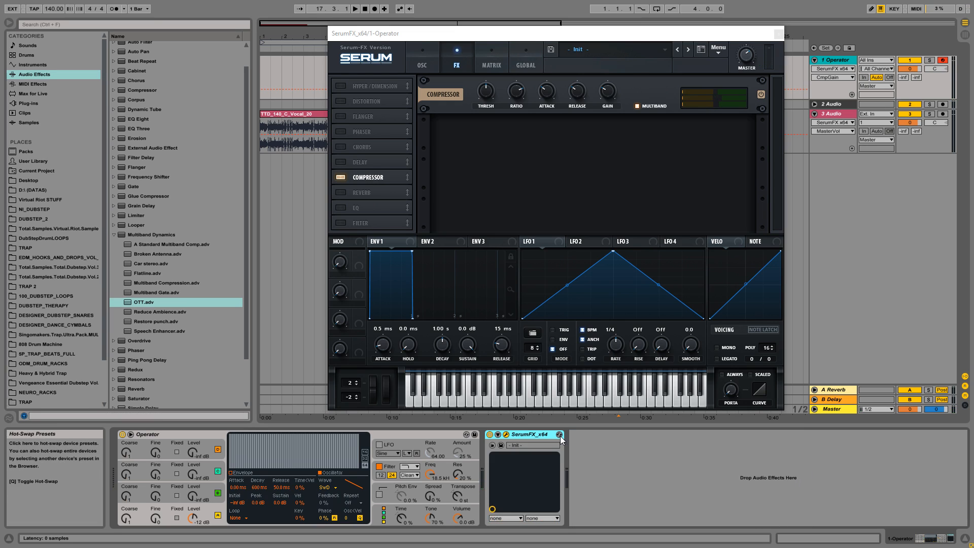
click(761, 94)
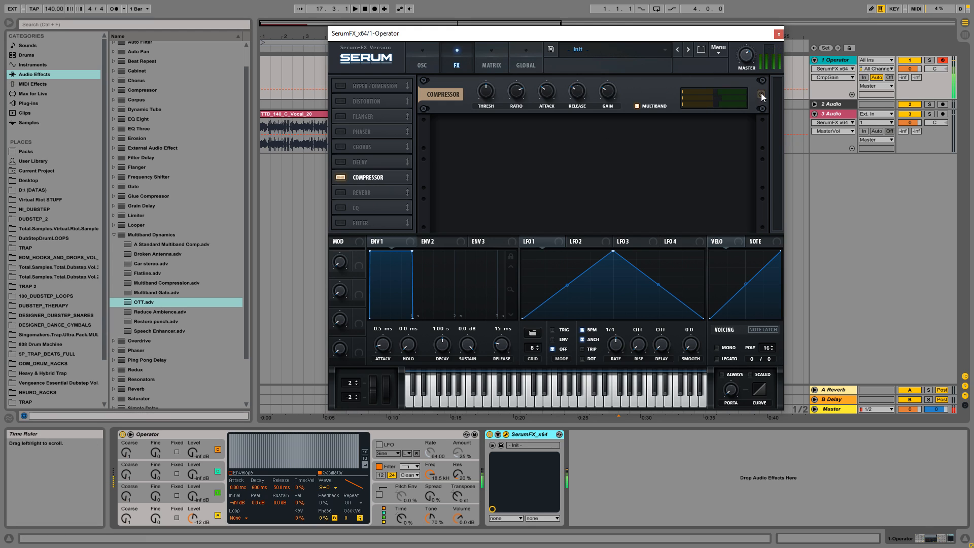
click(761, 94)
Step: Delete SerumFX from the Operator track and select the TTD_140_C_Vocal_20 clip on the vocal track
click(511, 436)
key(Delete)
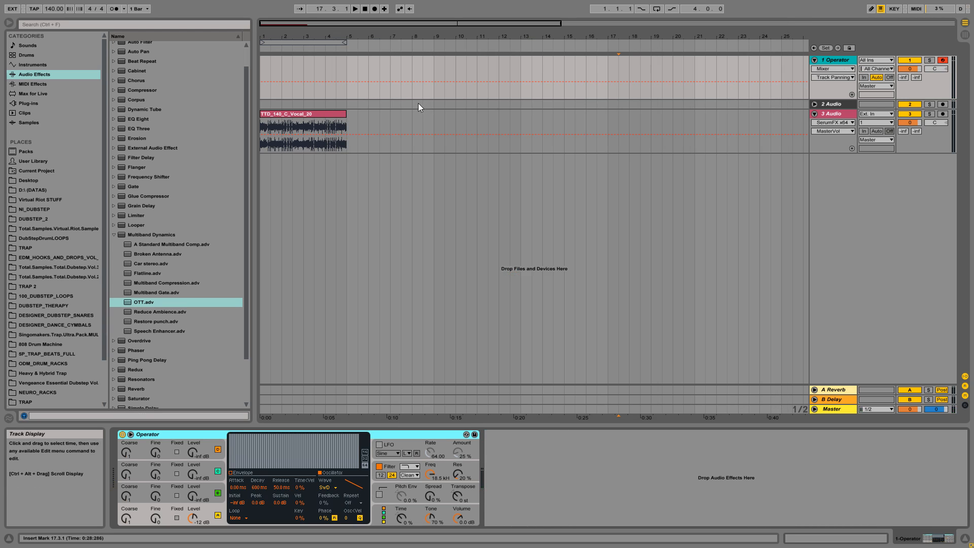
click(333, 115)
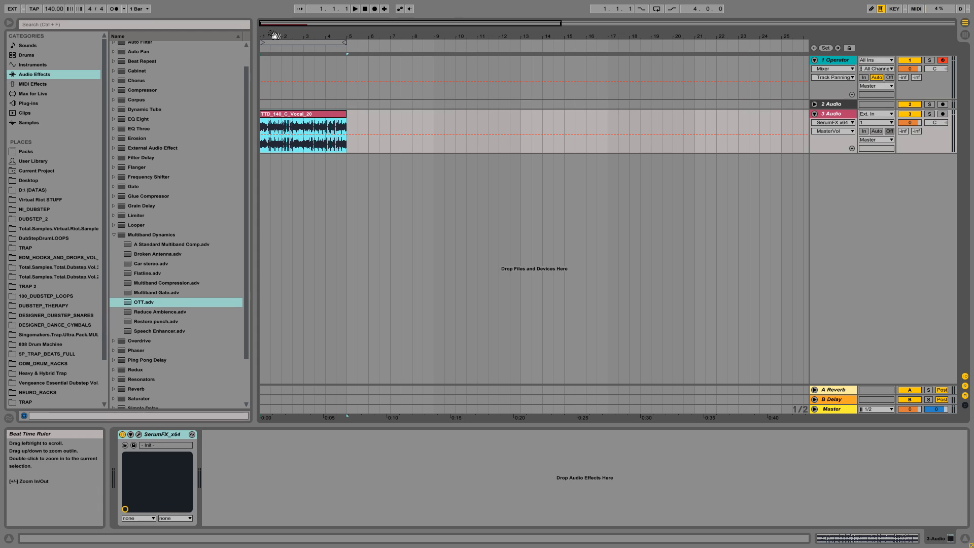
Step: Load the SerumFX_x64 plug-in on the Operator track and reposition its window lower over the arrangement
click(596, 72)
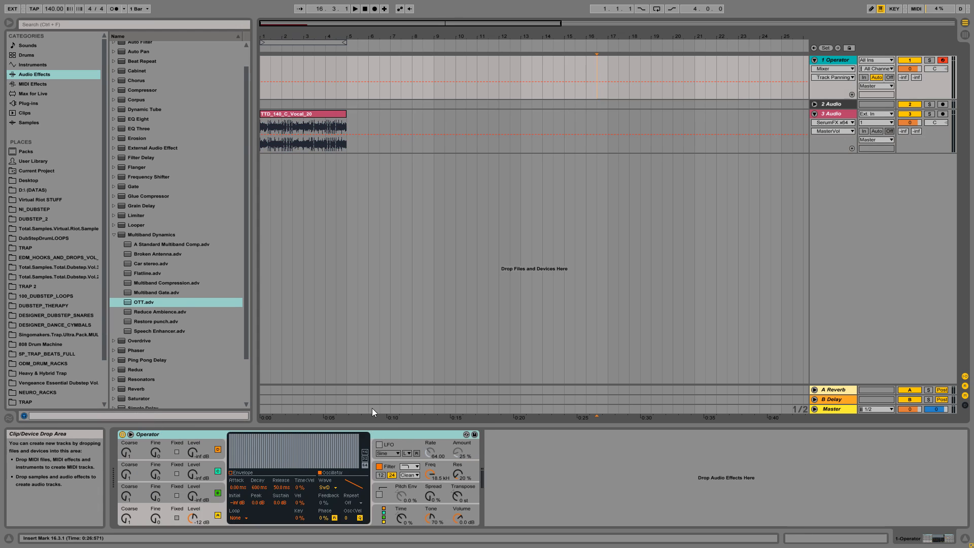
click(37, 102)
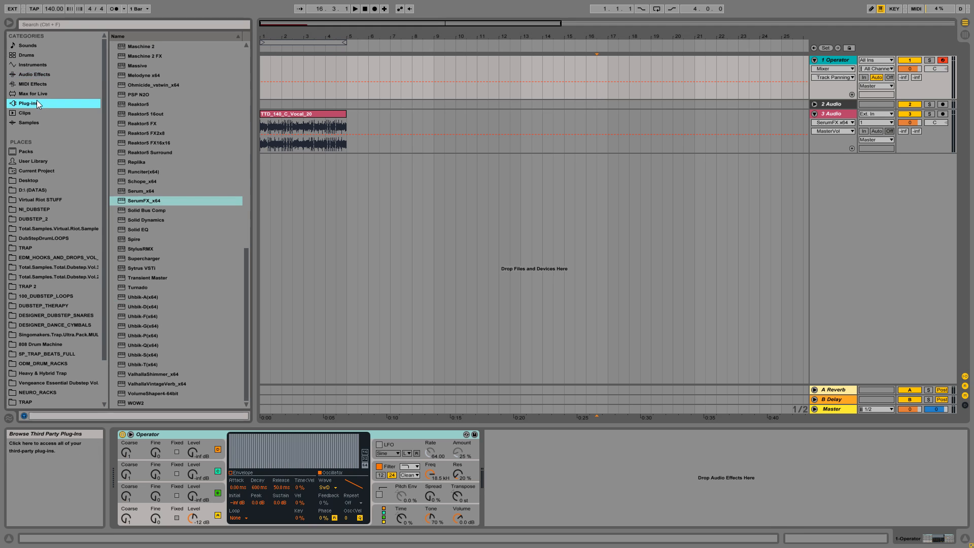
double_click(144, 201)
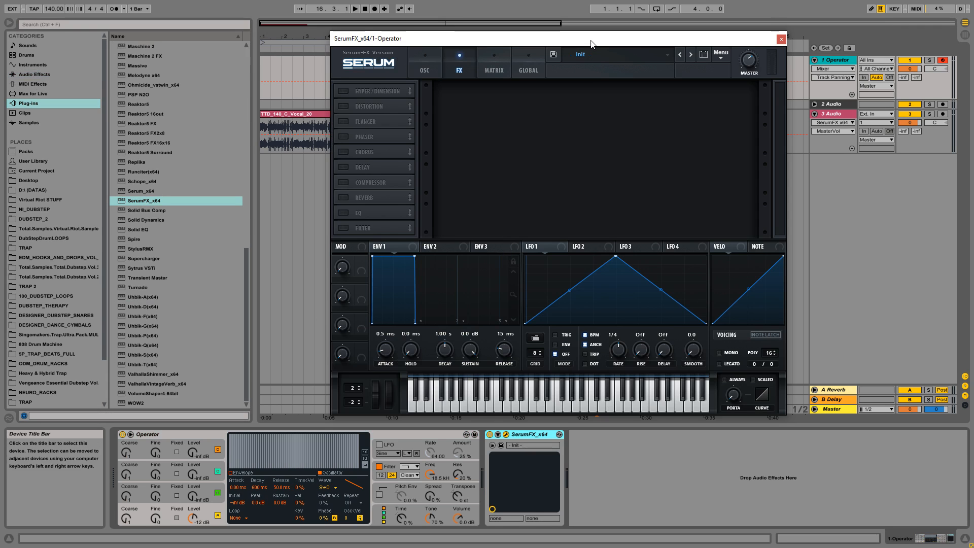
drag(591, 43, 604, 95)
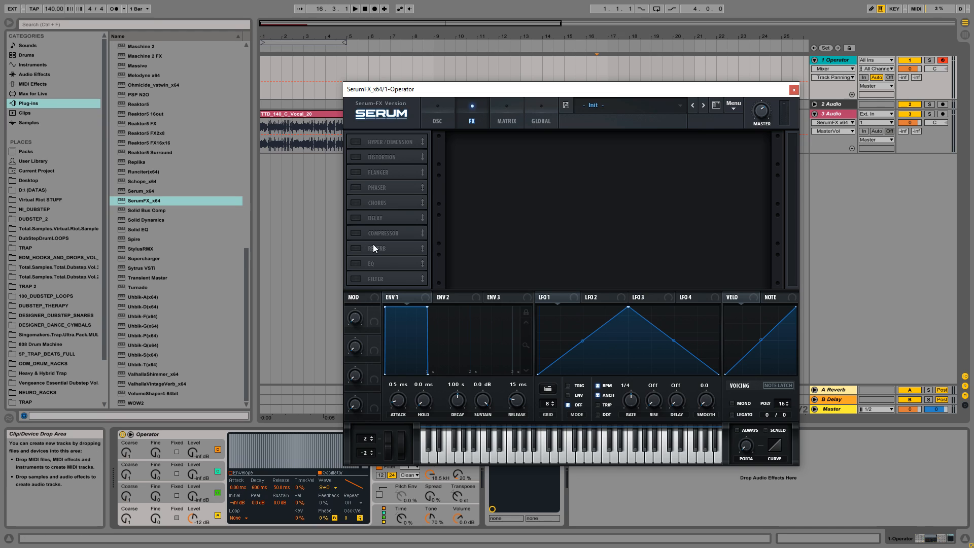
Step: Enable the SerumFX Filter, choose the Reverb filter type, and sweep its cutoff while playing the Operator patch
click(357, 279)
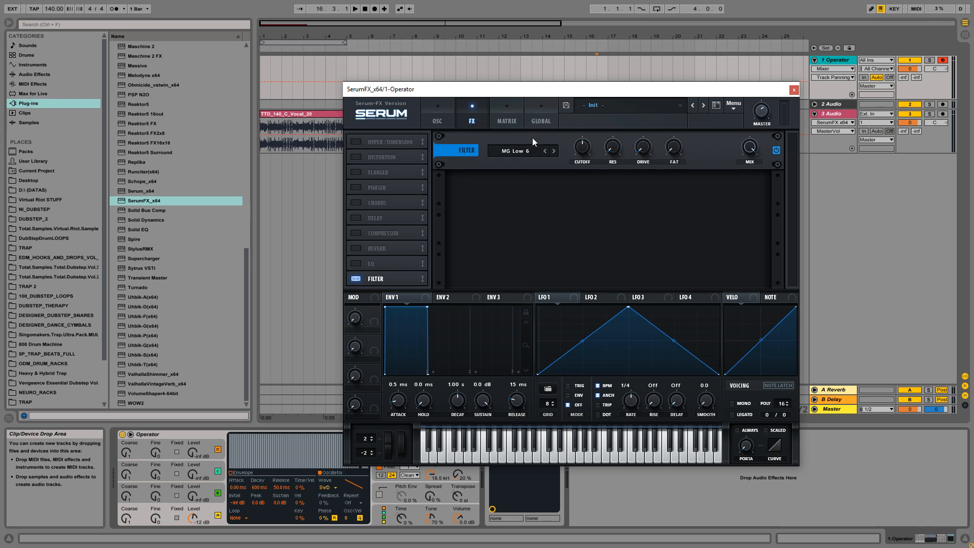
click(515, 149)
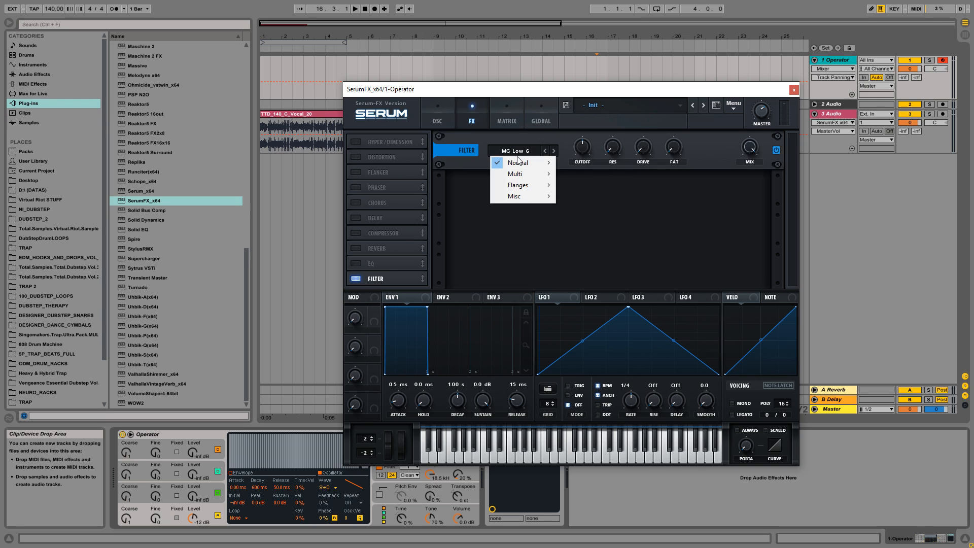
mouse_move(516, 198)
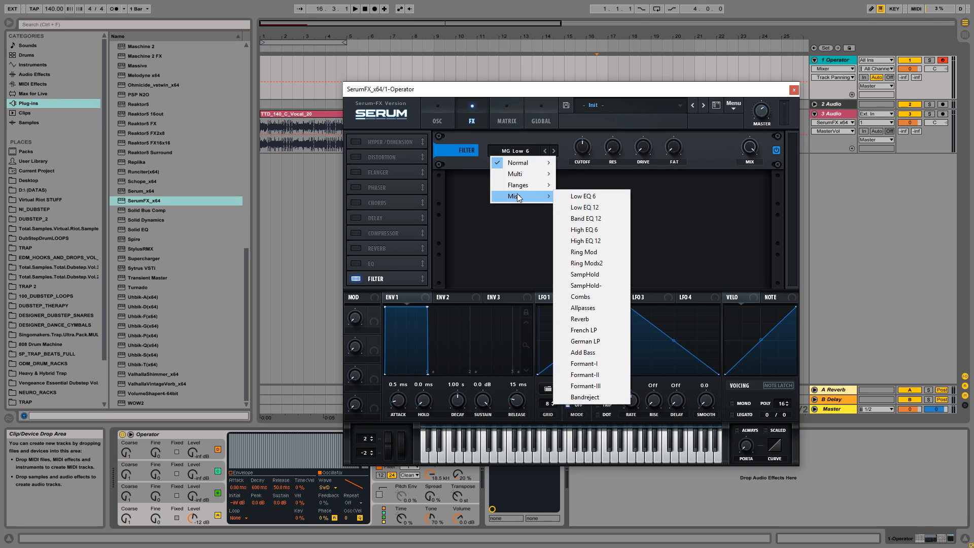
click(594, 320)
drag(583, 148, 595, 177)
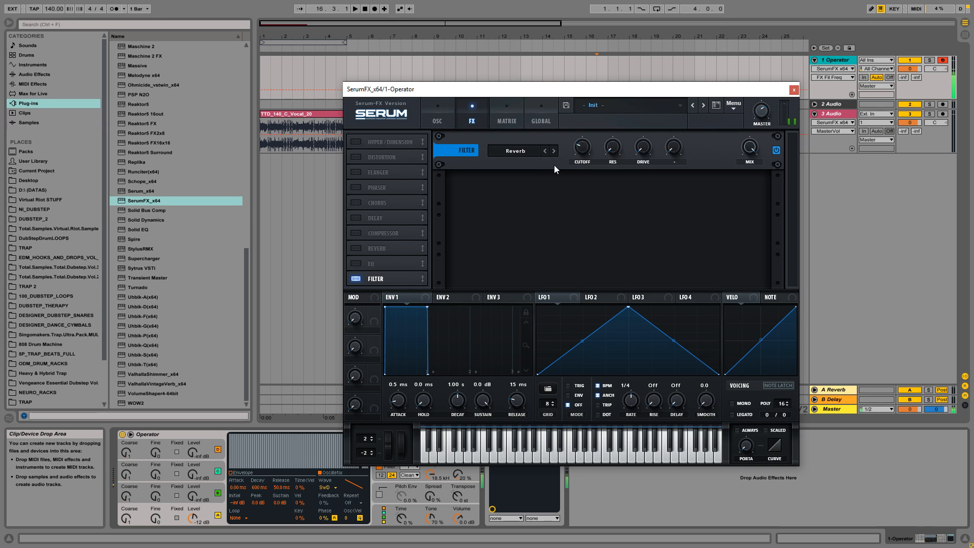
Step: Change the SerumFX filter type to Combs and sweep its cutoff to audition the sound
click(518, 151)
mouse_move(523, 197)
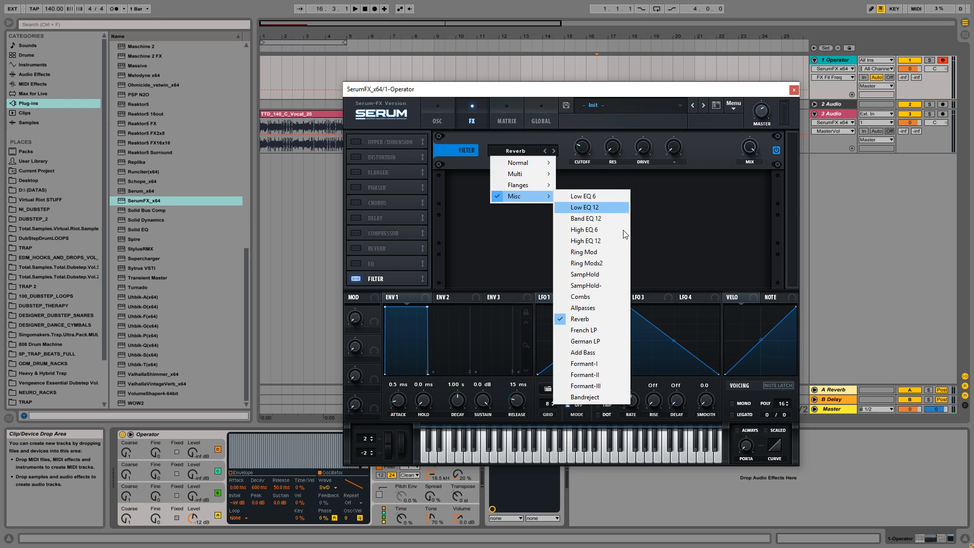
click(583, 296)
drag(582, 147, 594, 173)
Step: Change the filter type to Flg HL6-, raise its resonance, and sweep the cutoff
click(523, 151)
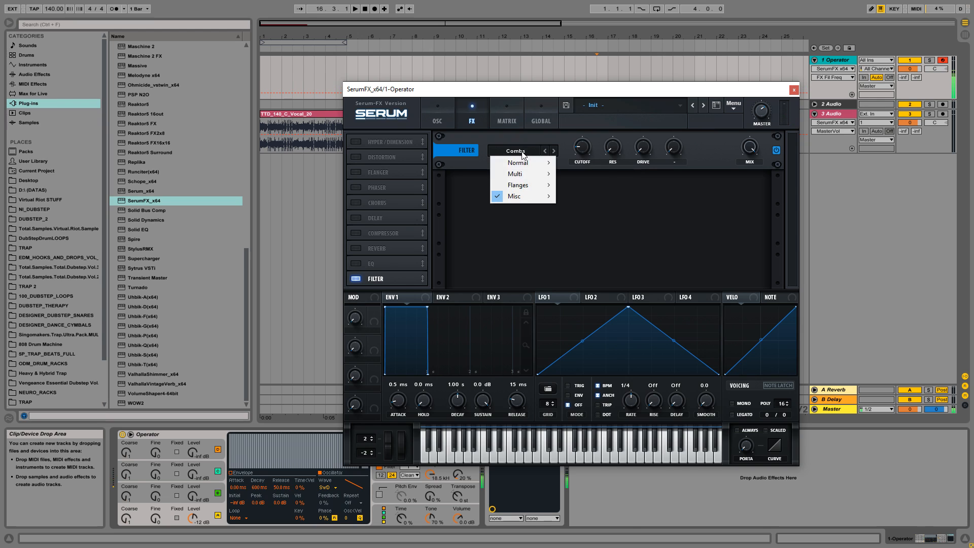
mouse_move(520, 185)
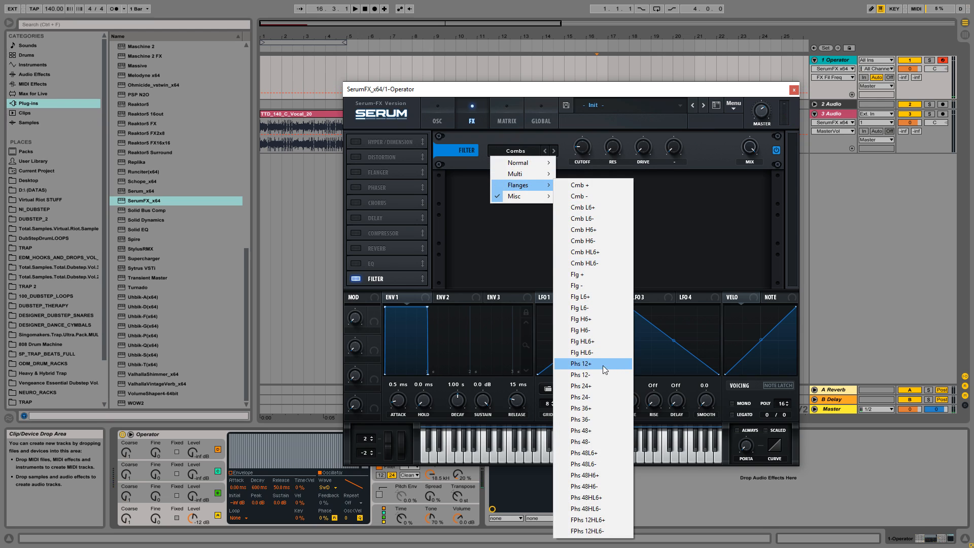
click(589, 353)
drag(585, 150, 603, 130)
drag(615, 151, 626, 72)
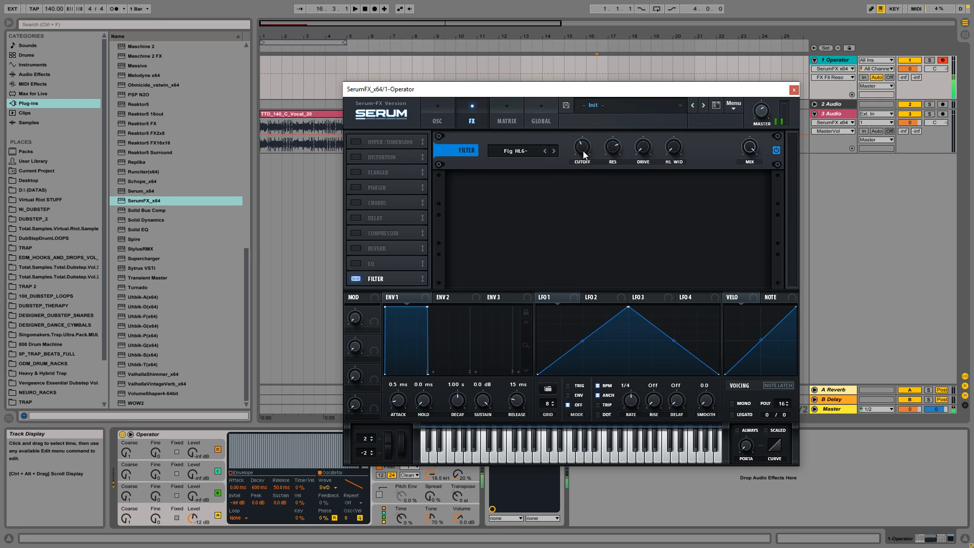
drag(582, 147, 562, 167)
Step: Change the filter type to Flg H6- and adjust its HP frequency to about 25%, along with the drive and cutoff
click(546, 149)
click(546, 149)
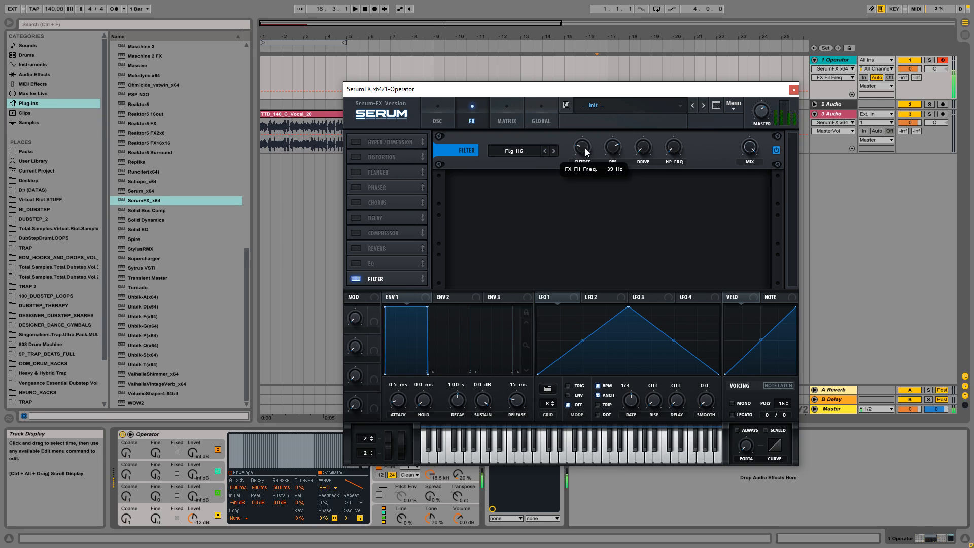
drag(675, 148, 687, 123)
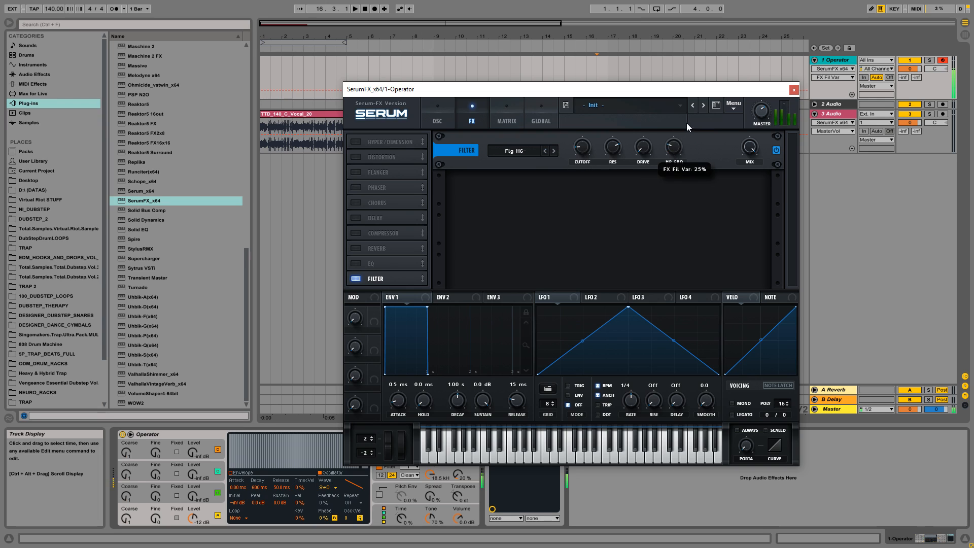
drag(643, 148, 647, 134)
drag(582, 148, 608, 155)
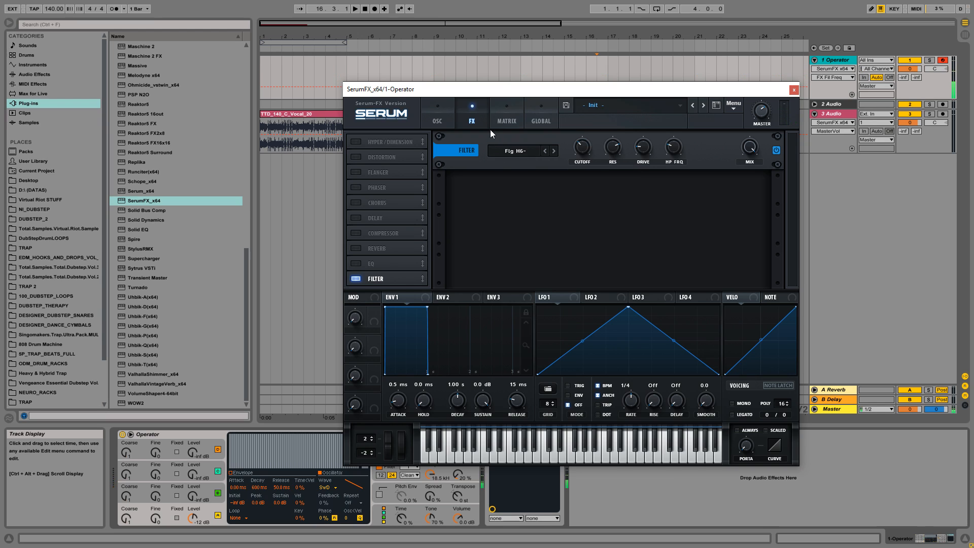
drag(506, 90, 559, 66)
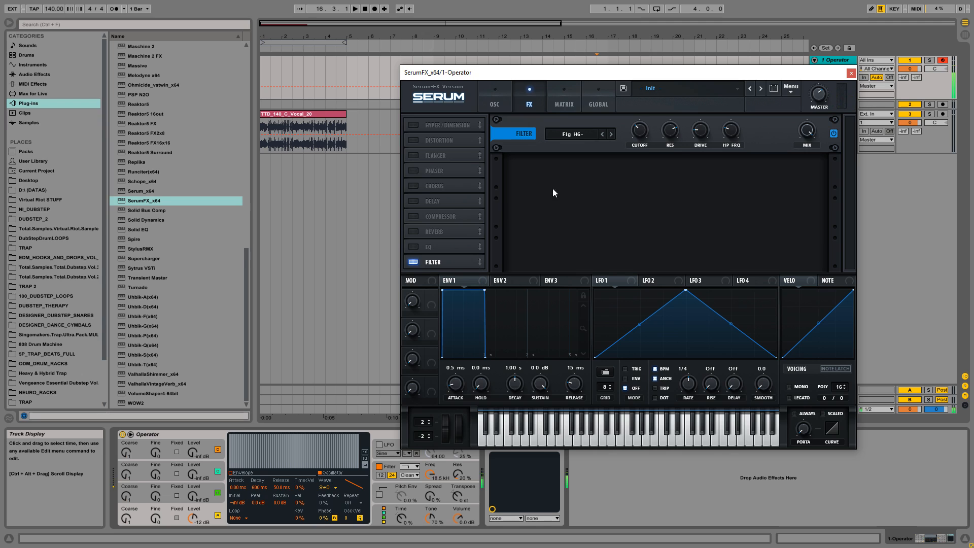
Step: Set the filter to MG Low 6 and assign Env 1 to its cutoff, with about 551 ms decay and minimum sustain
click(573, 135)
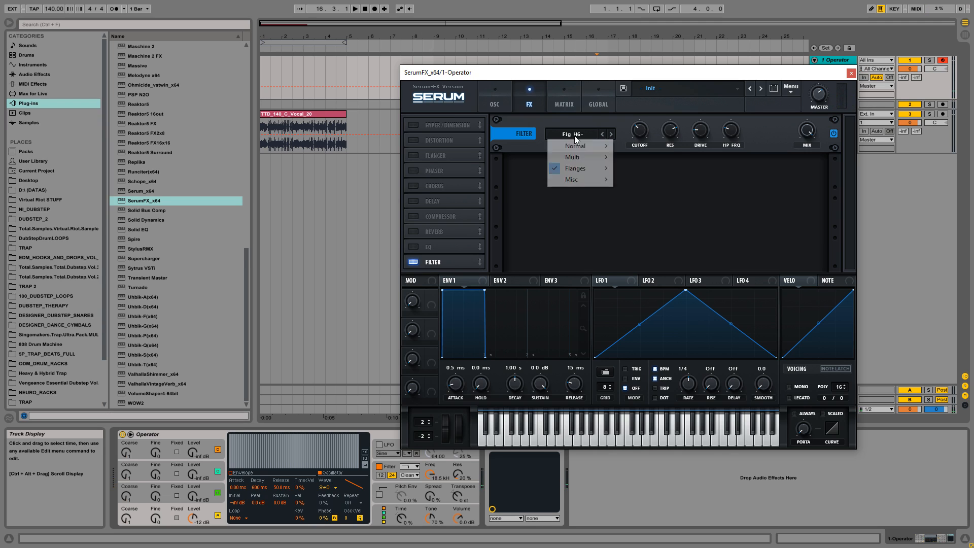
mouse_move(581, 148)
click(634, 147)
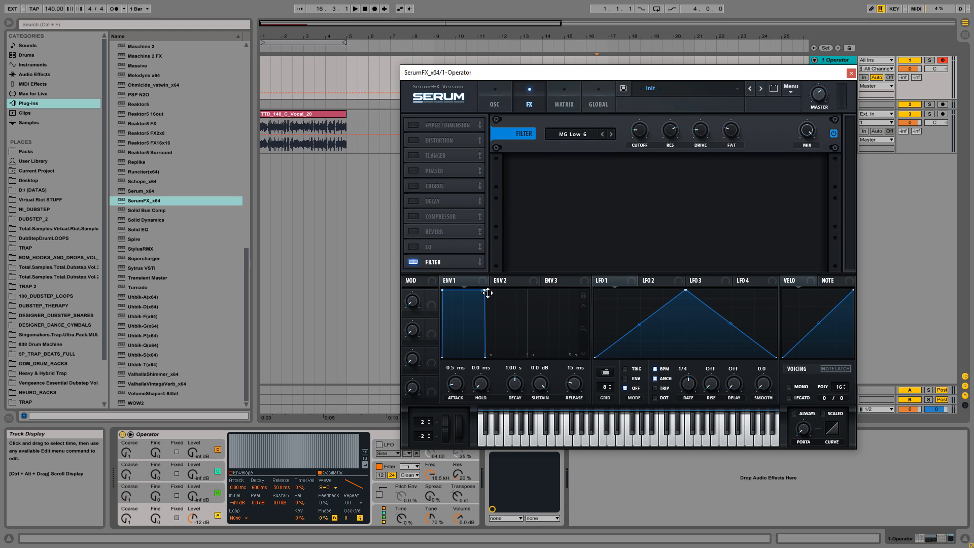
drag(488, 293, 465, 358)
drag(444, 280, 643, 134)
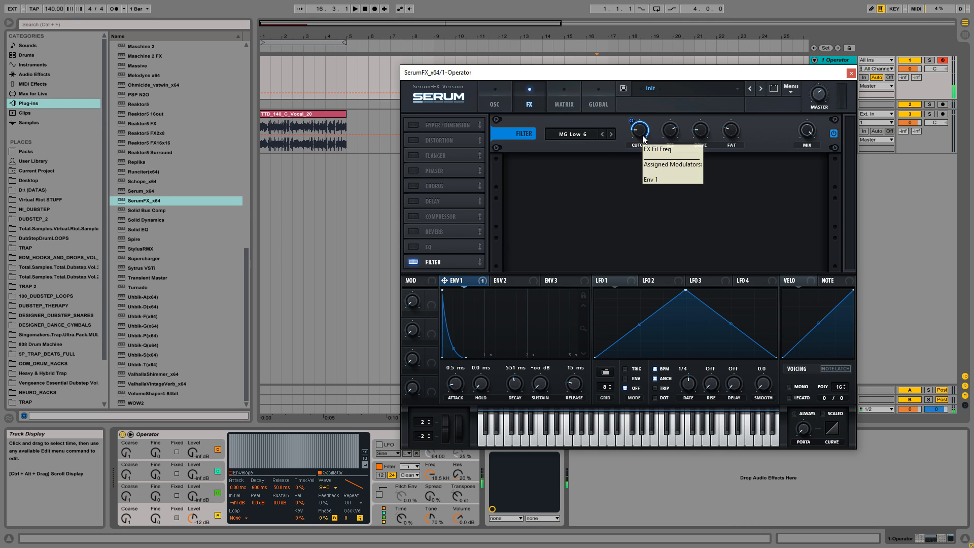
Step: Toggle Note Latch on and off to compare how Env 1 modulates the filter cutoff
click(836, 369)
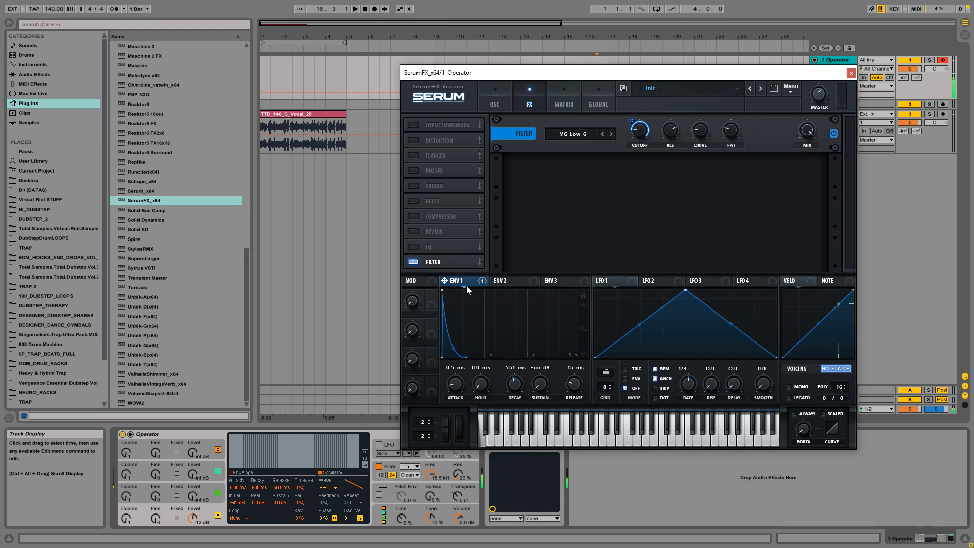
click(838, 369)
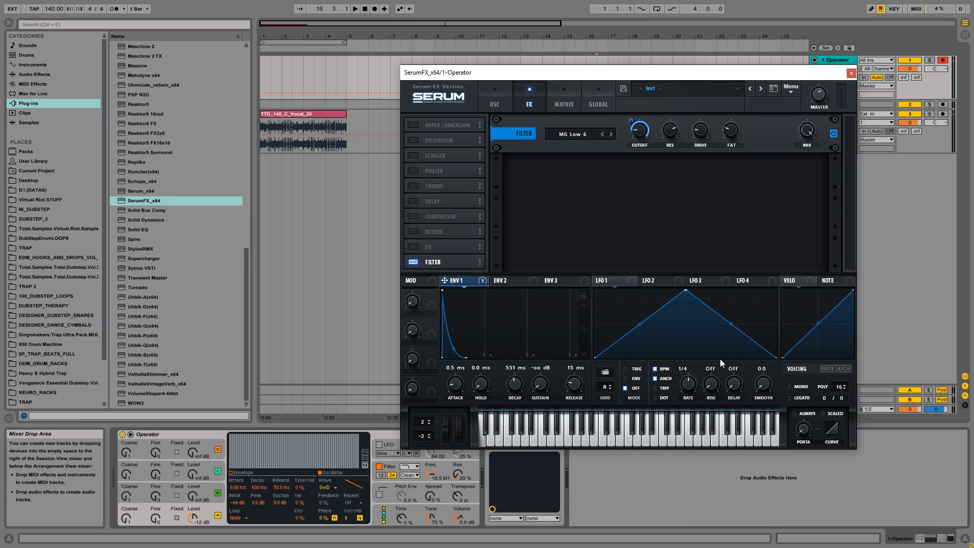
click(843, 370)
click(838, 370)
click(838, 370)
Step: Replace the Env 1 modulation on the filter cutoff with LFO 1 and turn off Note Latch
click(619, 284)
drag(635, 283, 640, 131)
right_click(641, 126)
click(675, 161)
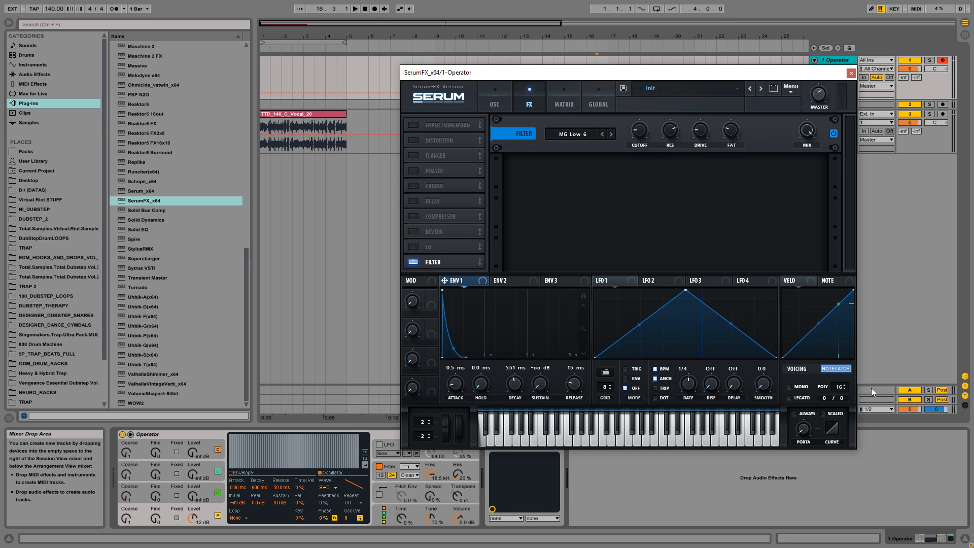
click(833, 369)
drag(606, 280, 640, 131)
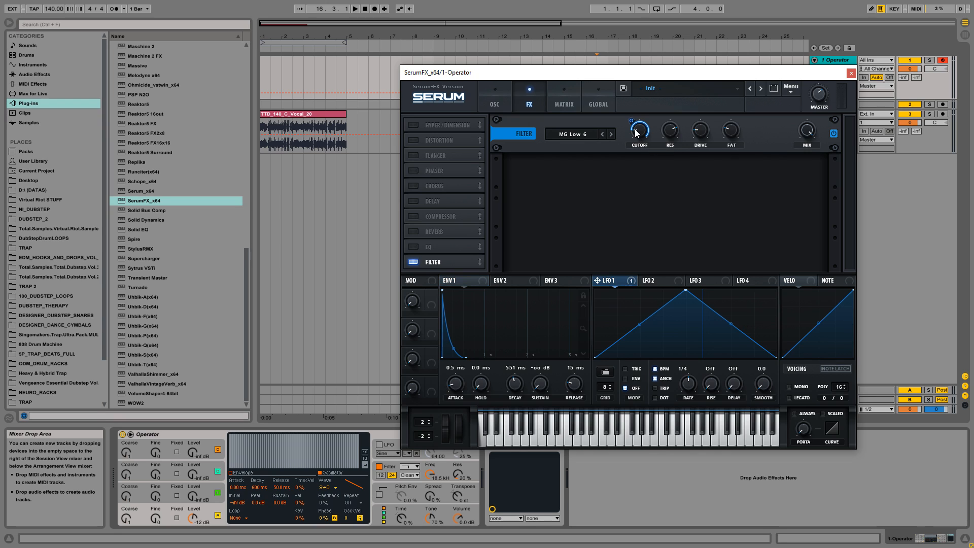
Step: Turn on Note Latch and set LFO 1 to TRIG mode
click(839, 373)
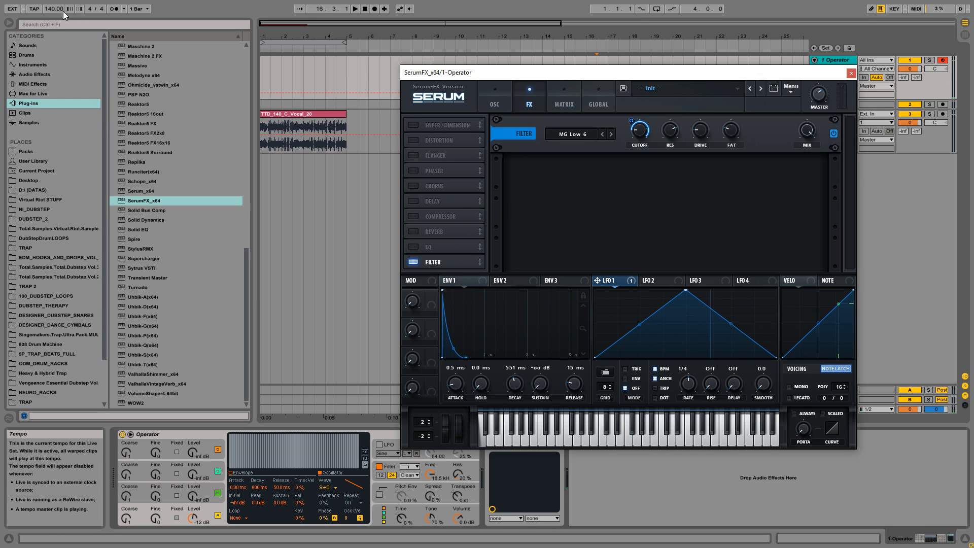
click(636, 370)
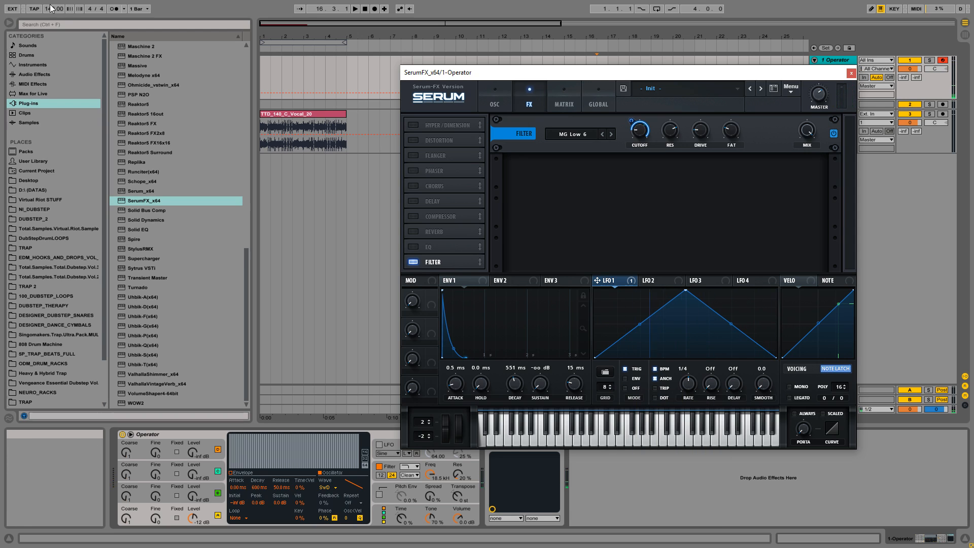
click(729, 418)
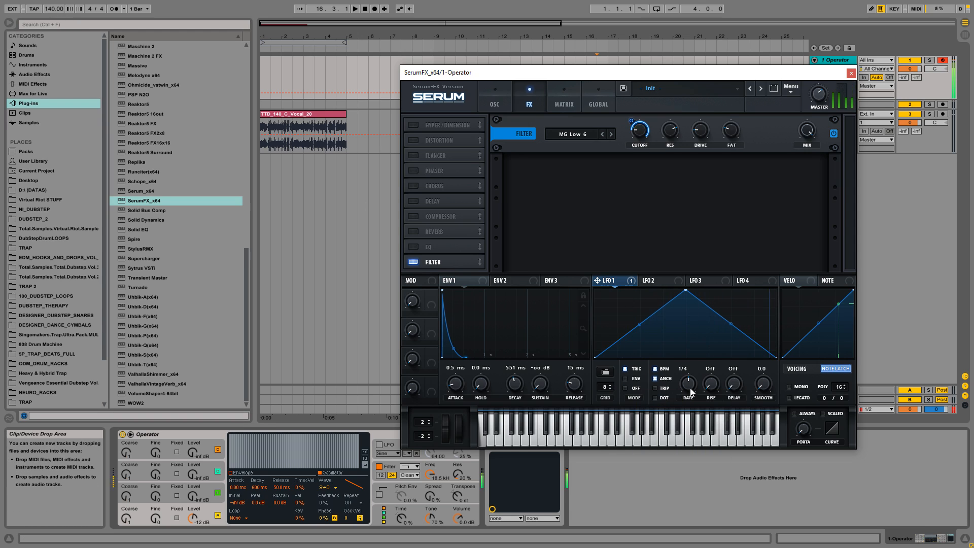
Step: Move the SerumFX window clear of the track headers and insert a new MIDI track below the Operator track
drag(762, 76, 669, 193)
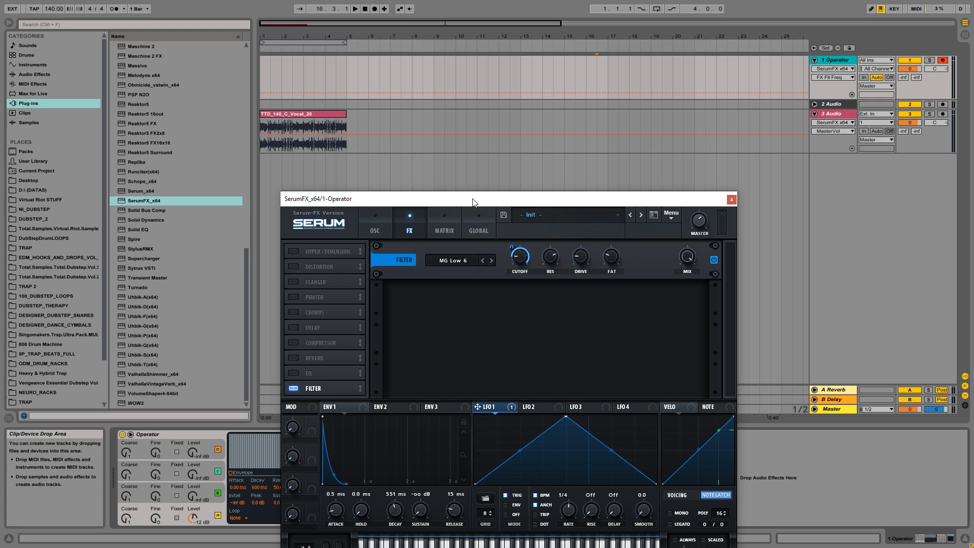
drag(474, 199, 514, 77)
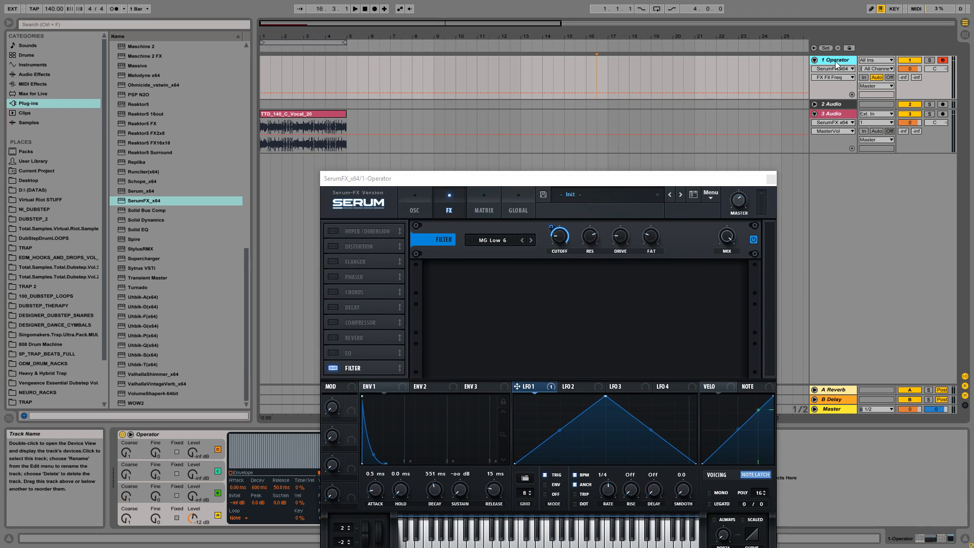
key(ctrl+shift+t)
click(830, 108)
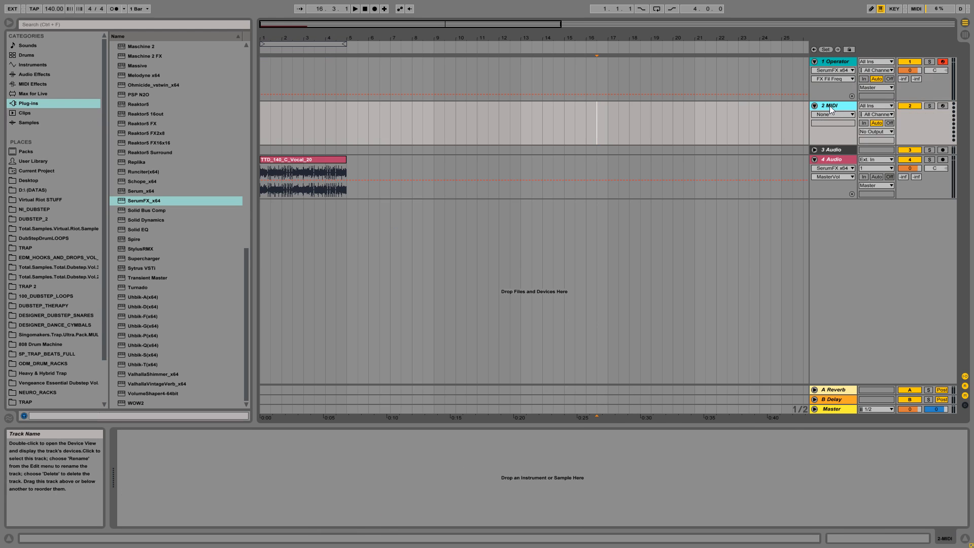
Step: Route the new MIDI track's output to SerumFX on 1-Operator, arm it for recording, and reselect the Operator track
click(881, 131)
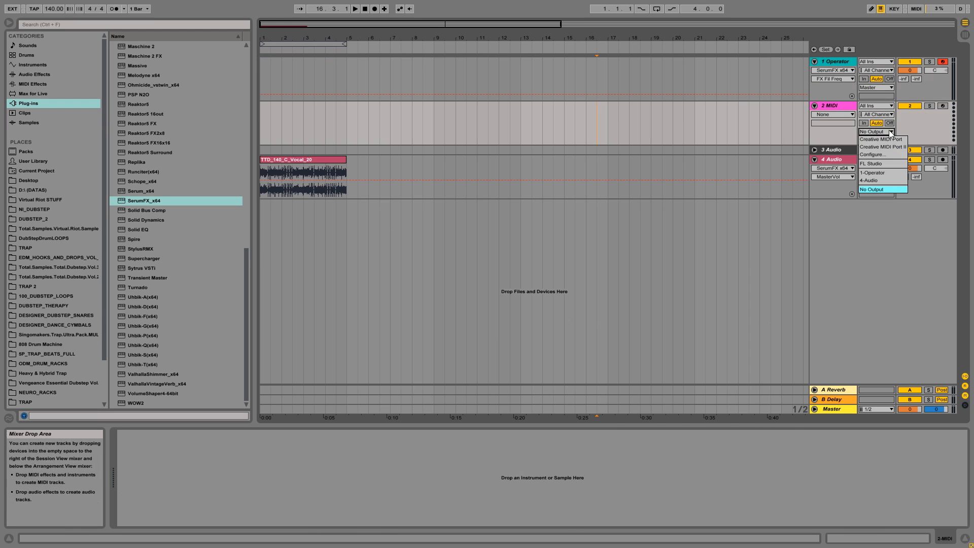
click(884, 140)
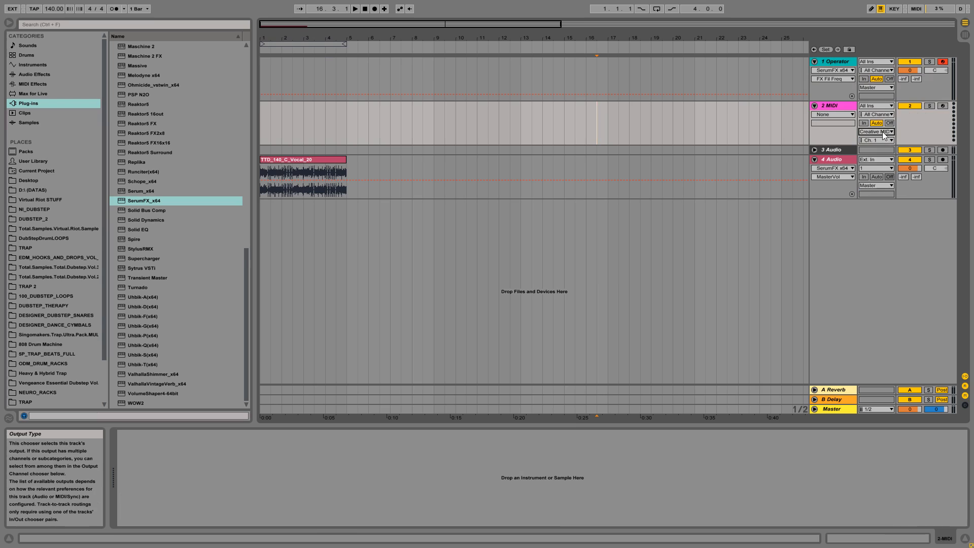
click(884, 134)
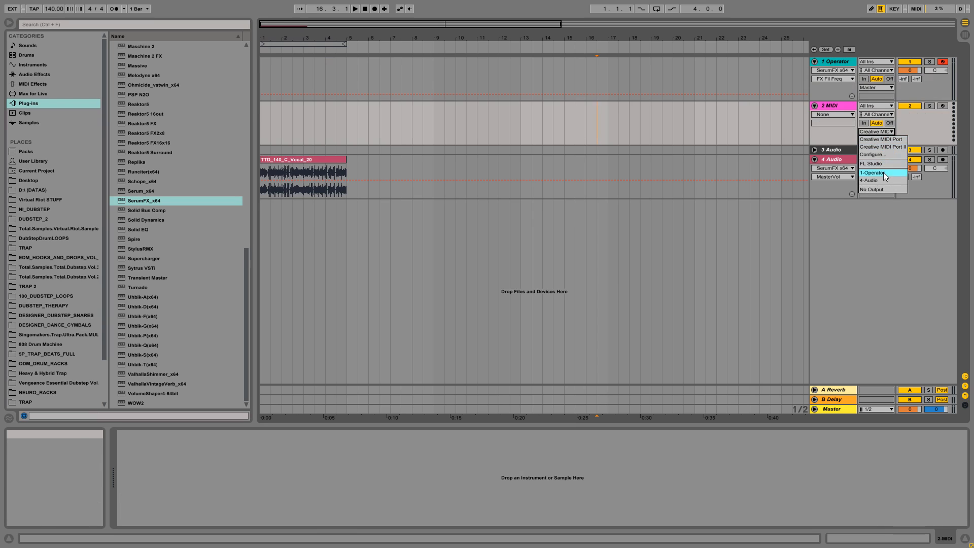
click(883, 173)
click(882, 141)
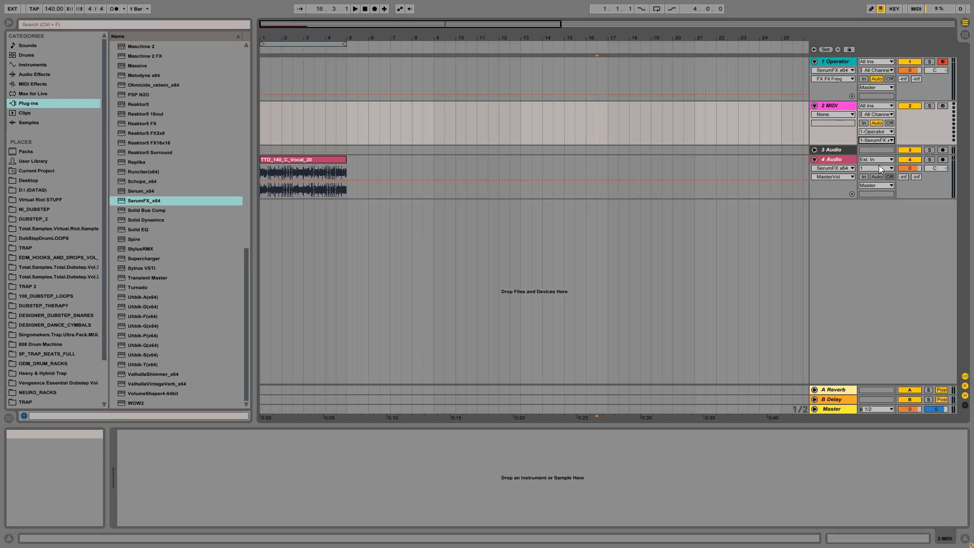
click(944, 107)
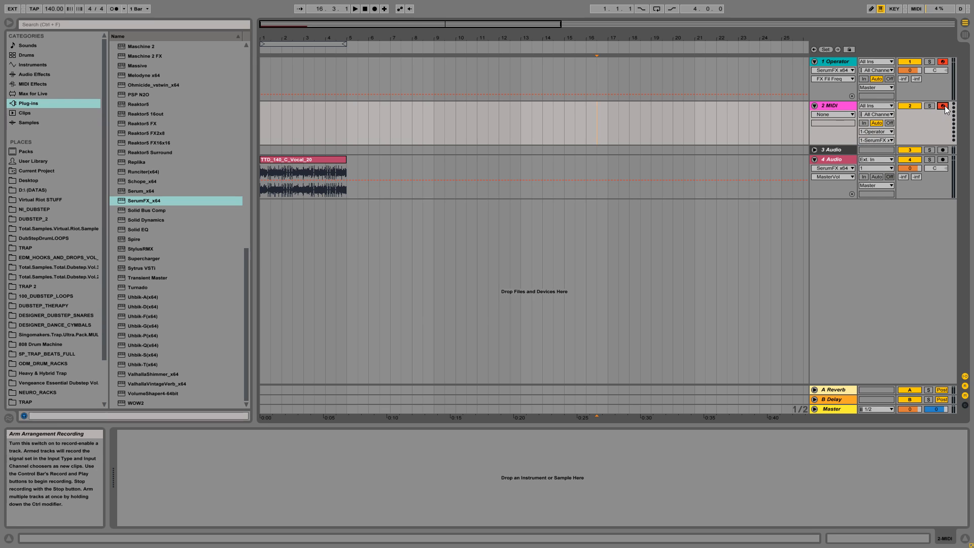
click(838, 62)
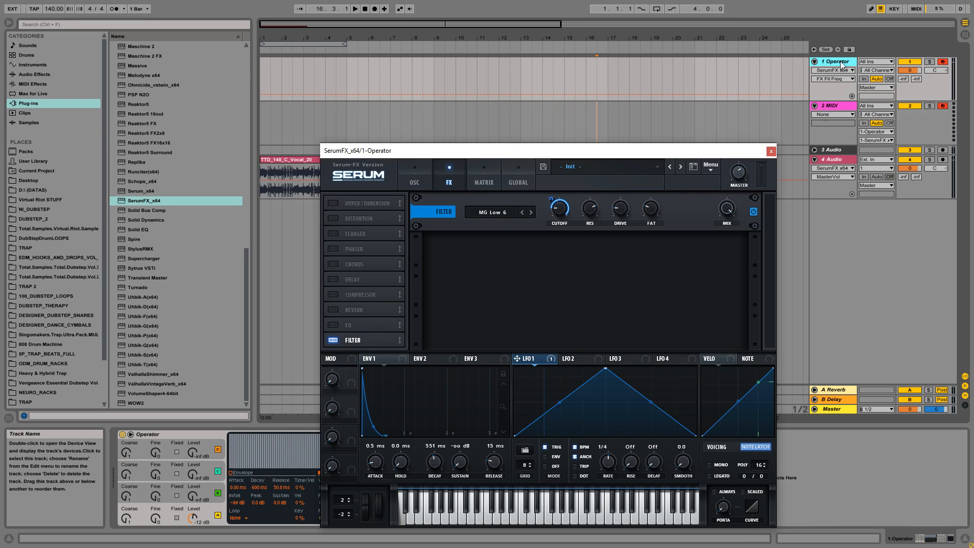
Step: Replace the LFO 1 modulation on SerumFX's filter cutoff with Env 1 and adjust the filter's resonance
click(836, 106)
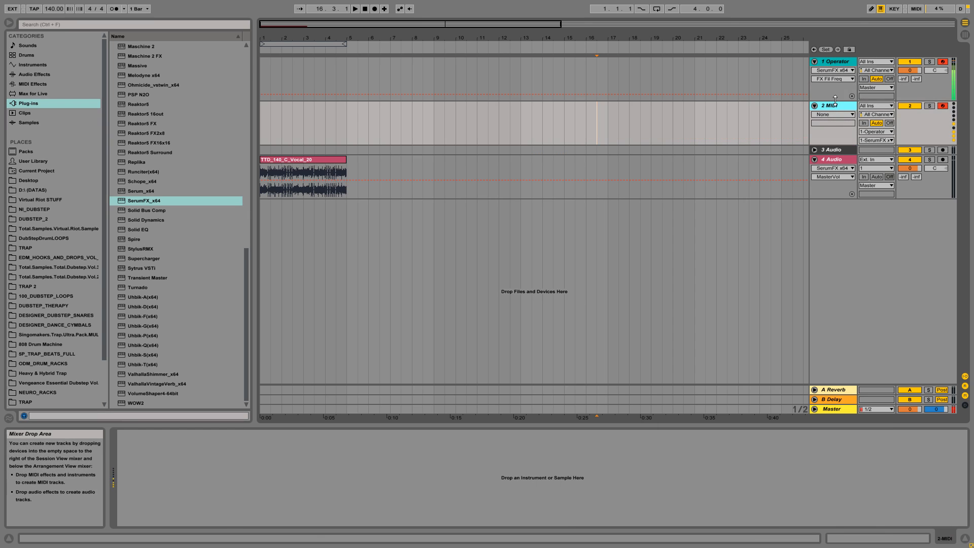
click(835, 62)
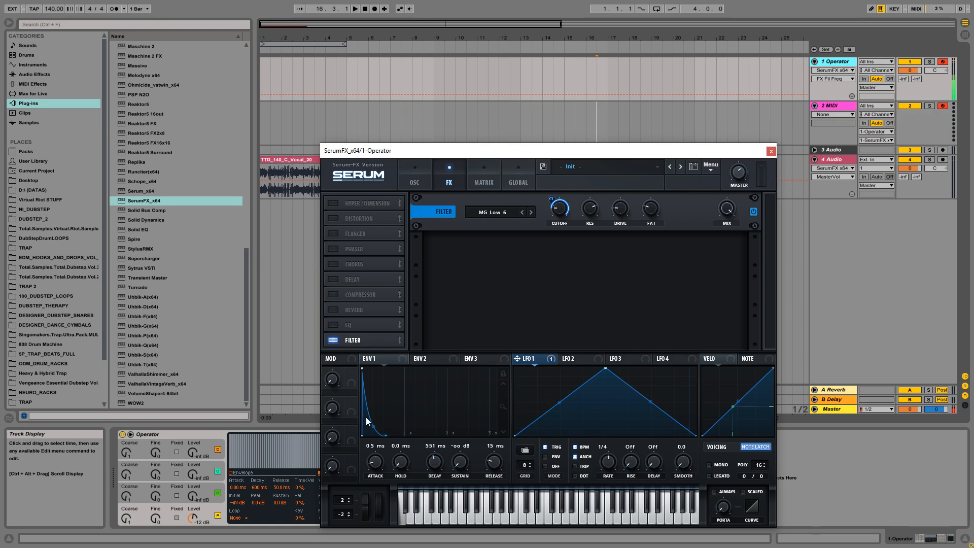
right_click(551, 360)
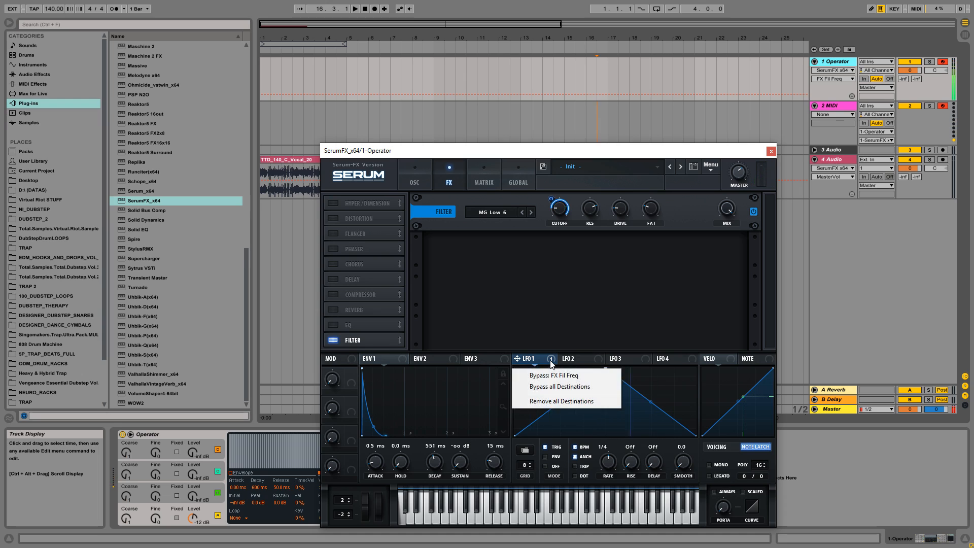
click(559, 403)
drag(396, 357, 559, 210)
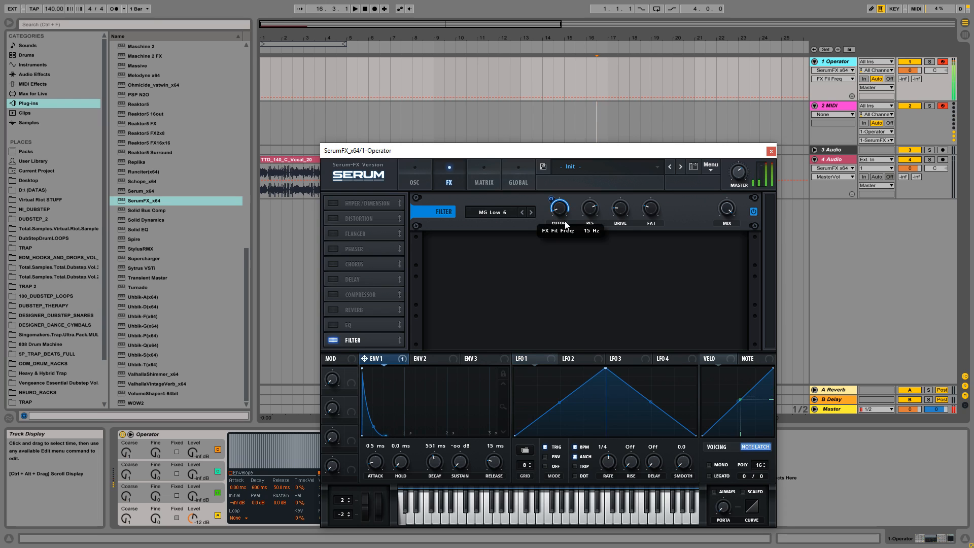
click(592, 219)
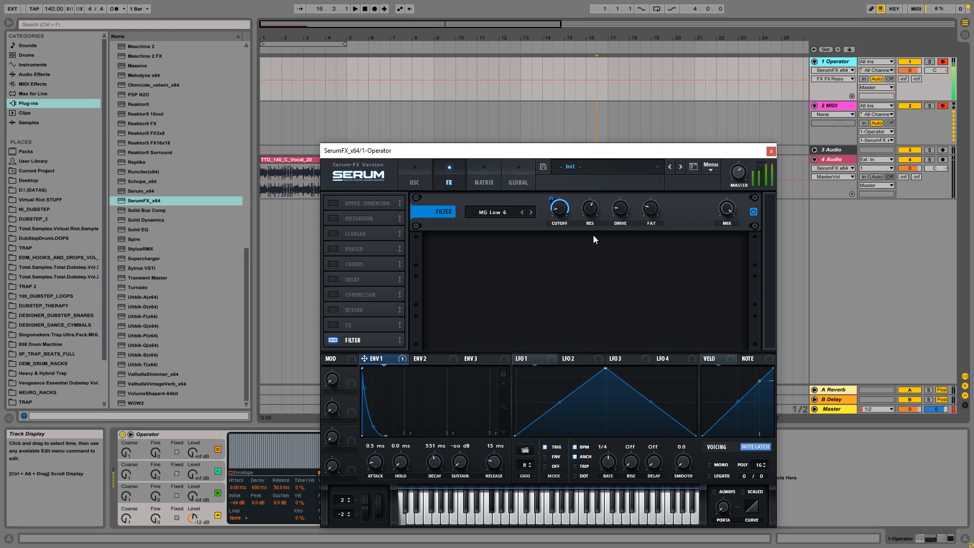
click(564, 217)
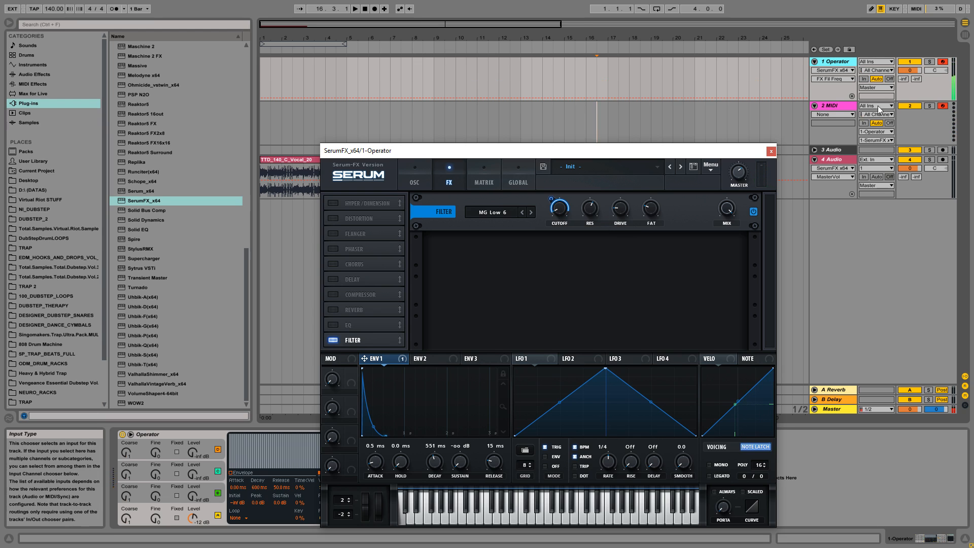
Step: Duplicate the SerumFX device on the Operator track and close both plug-in windows
drag(584, 152, 654, 55)
click(525, 434)
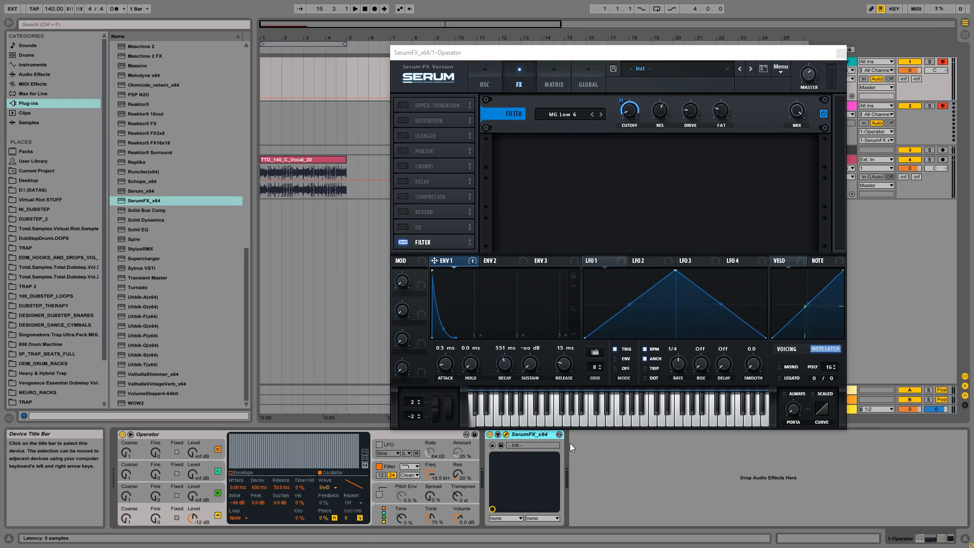
key(ctrl+d)
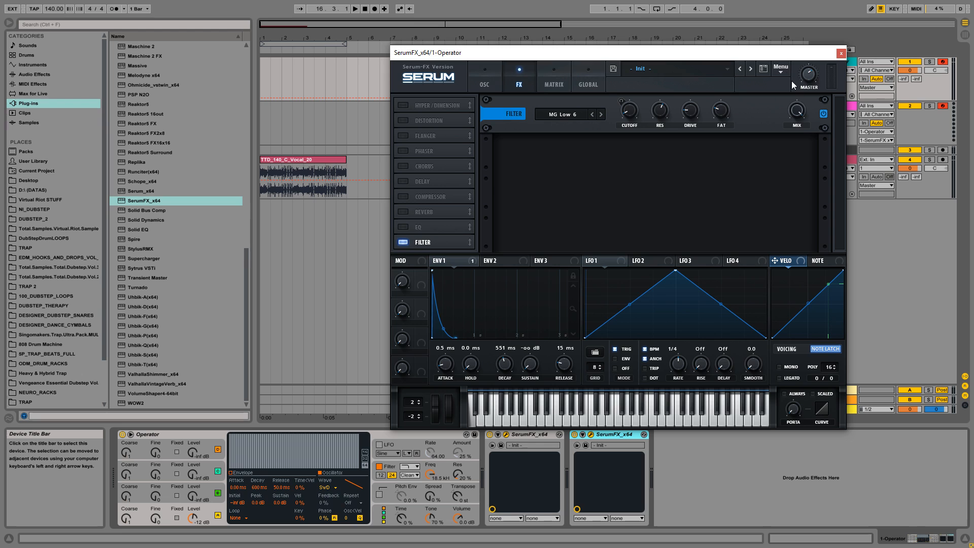
drag(771, 53, 542, 99)
click(612, 99)
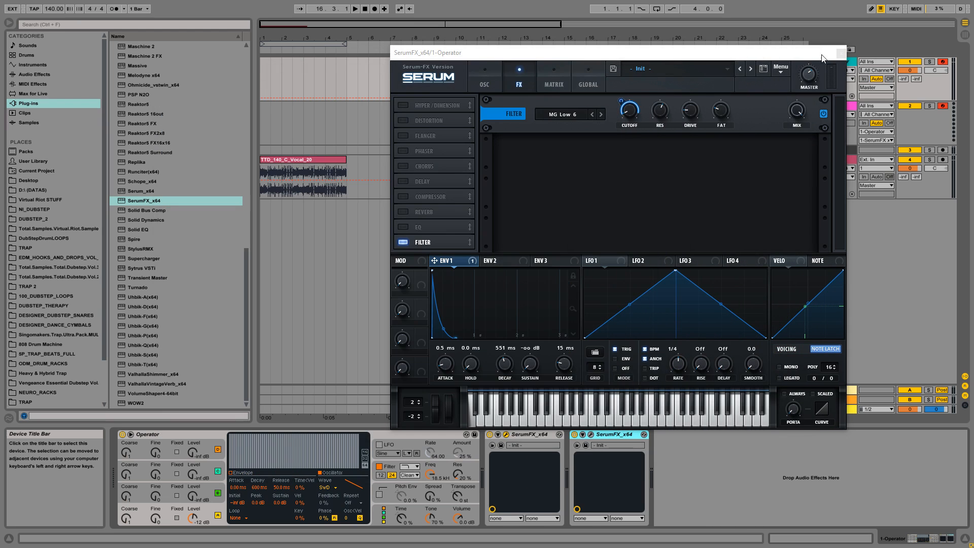
click(841, 52)
Step: Delete the duplicate SerumFX from the Operator track and reopen the remaining one with LFO 1 selected
click(845, 105)
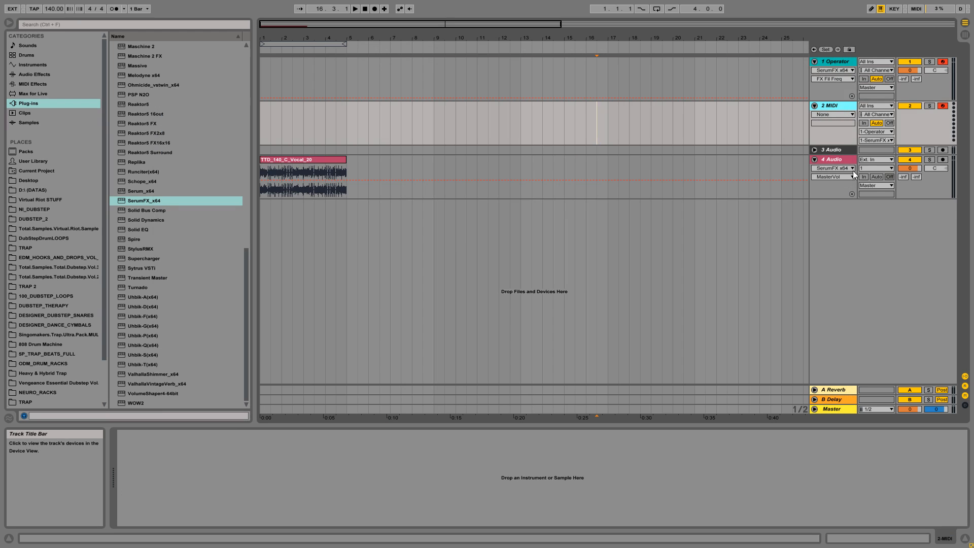
click(835, 62)
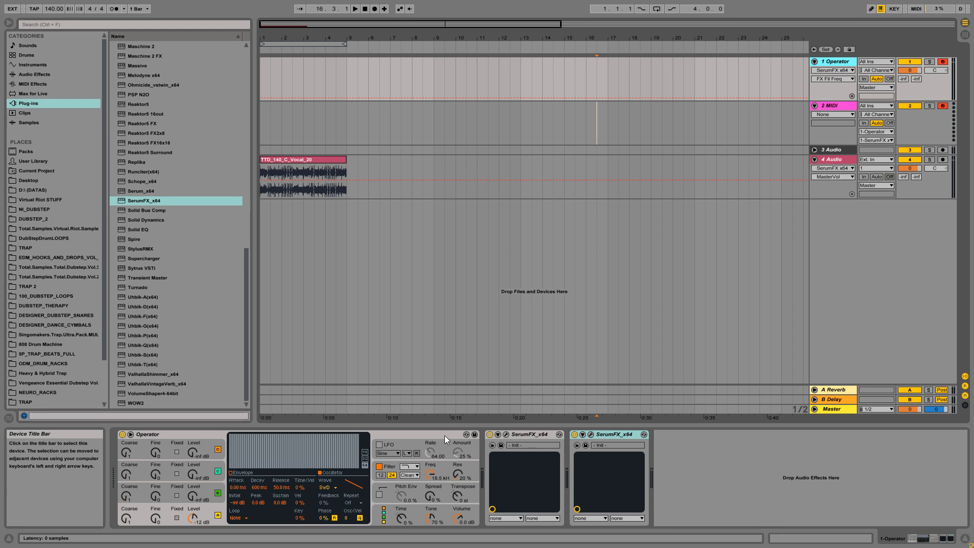
click(610, 436)
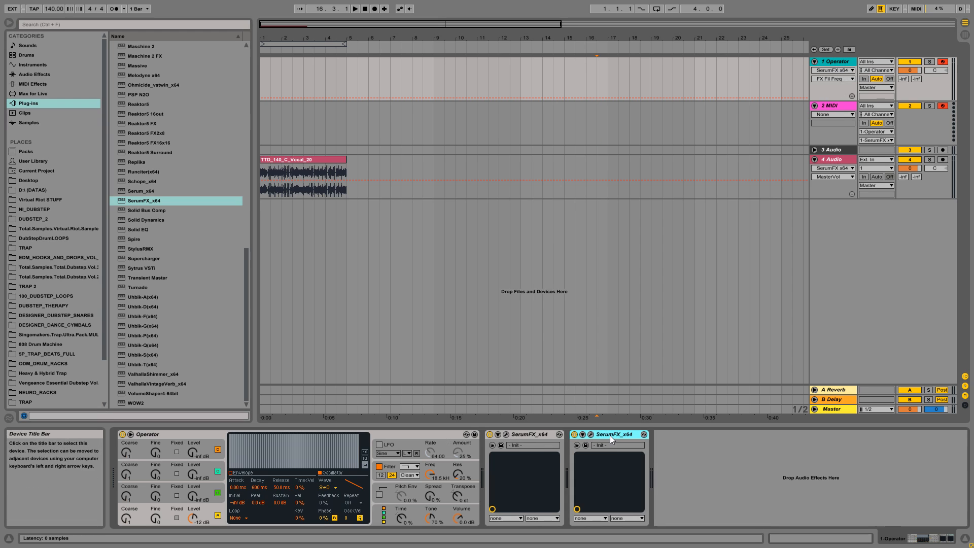
key(Delete)
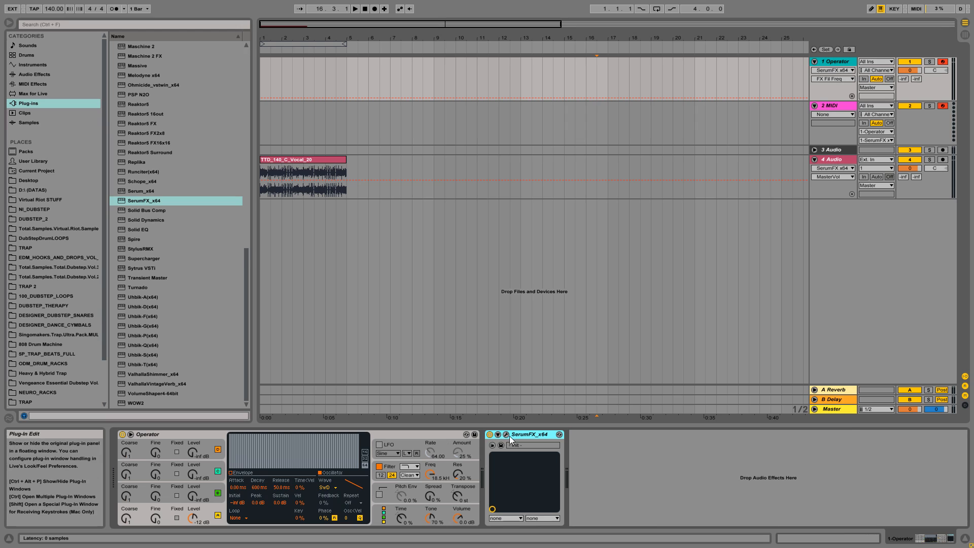
click(506, 434)
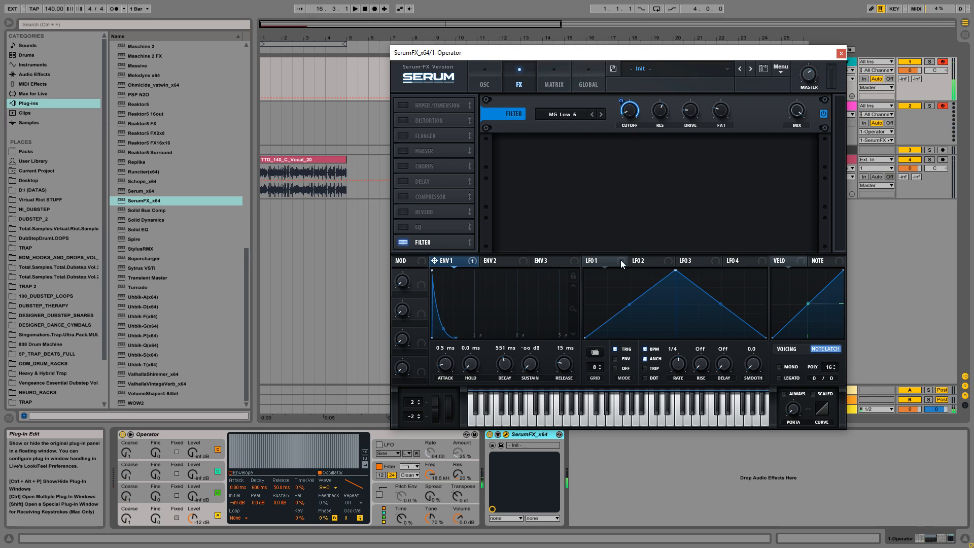
mouse_move(613, 266)
mouse_down()
mouse_move(672, 121)
mouse_move(610, 260)
mouse_up()
click(409, 136)
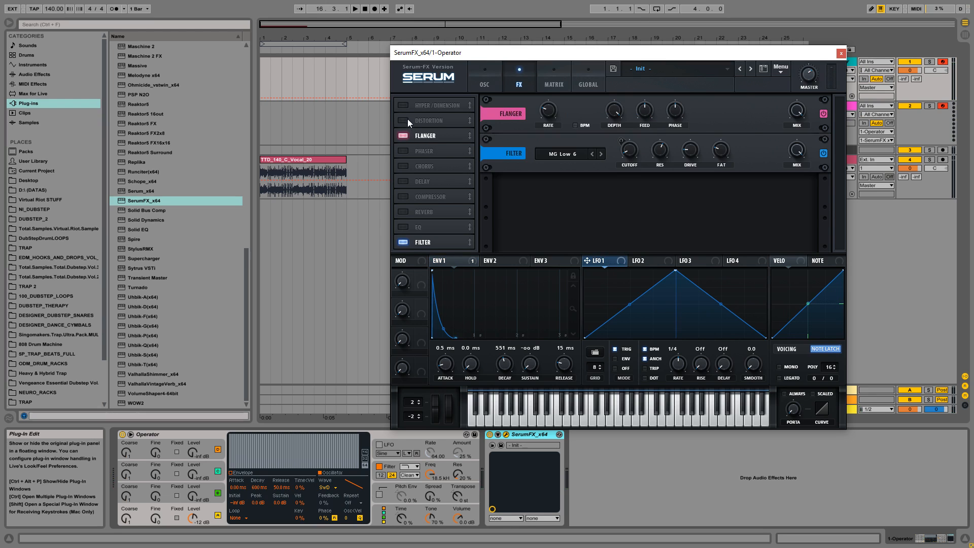
click(407, 119)
click(405, 136)
click(406, 120)
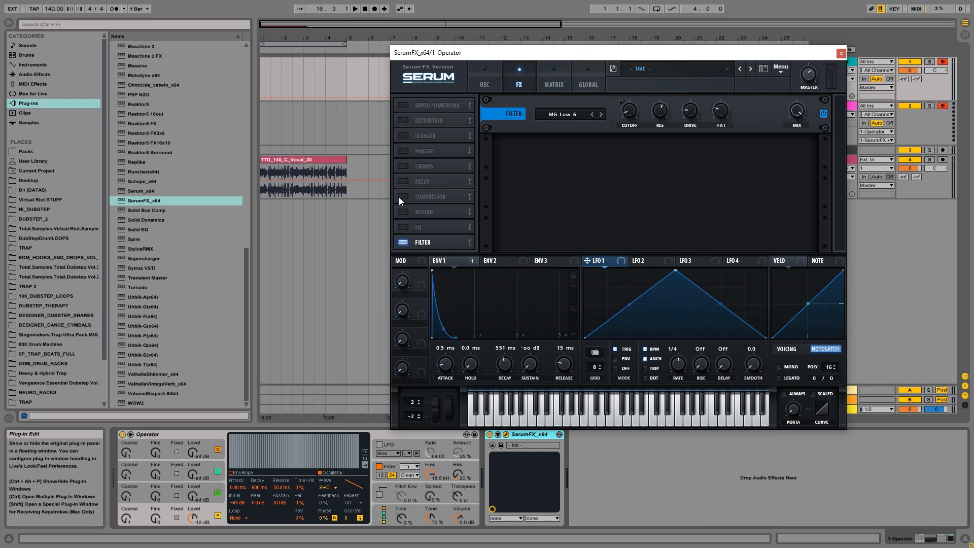
Step: Enable the Phaser with LFO 1 modulating its depth, and set LFO 1 to OFF mode
click(403, 151)
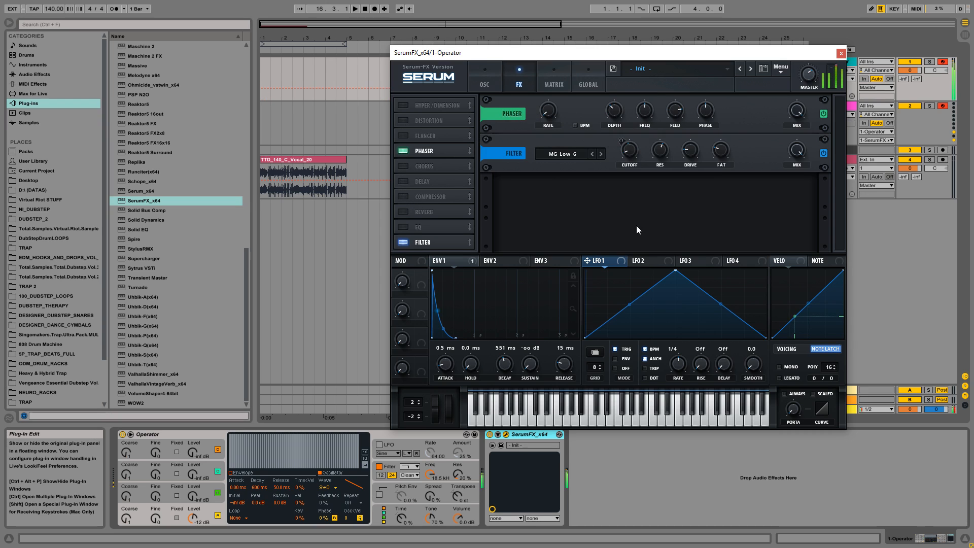
drag(619, 109, 615, 110)
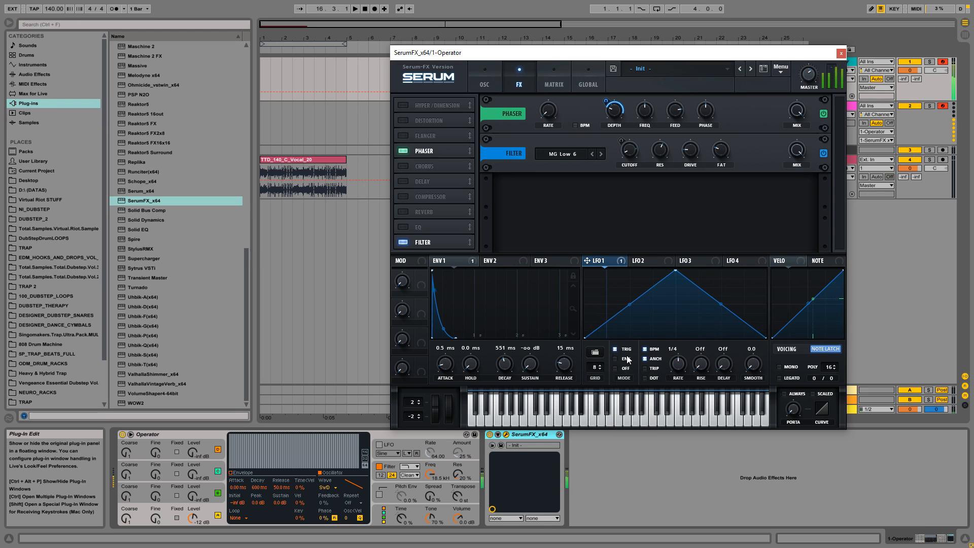
click(620, 369)
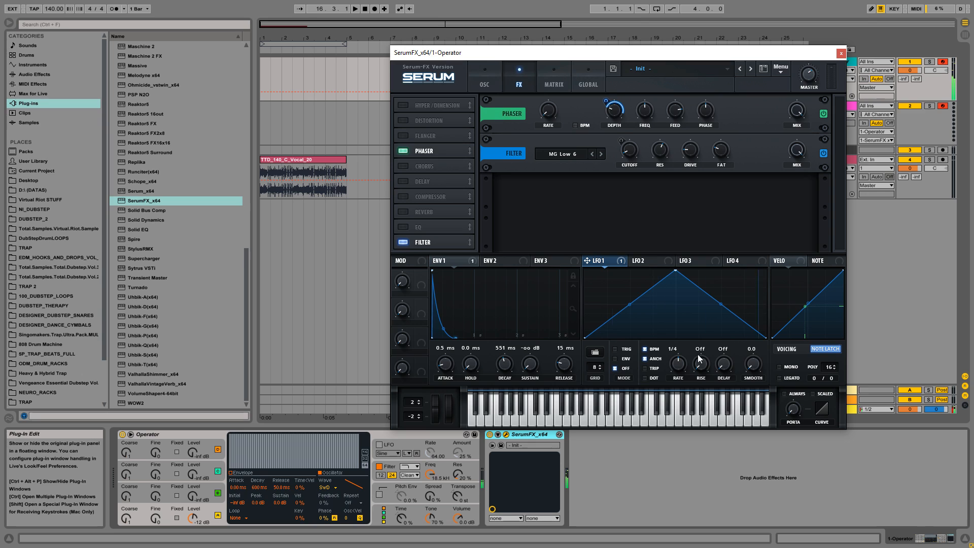
click(825, 348)
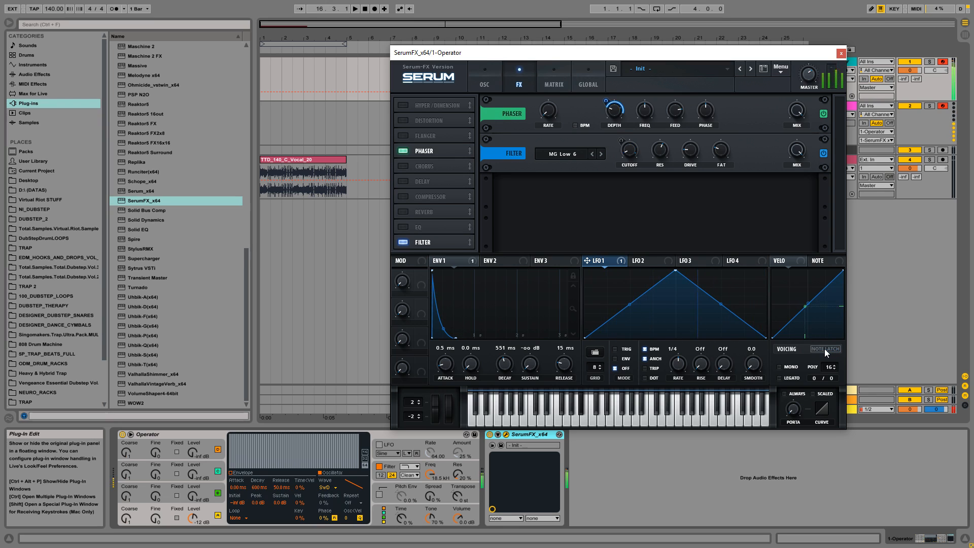
click(825, 349)
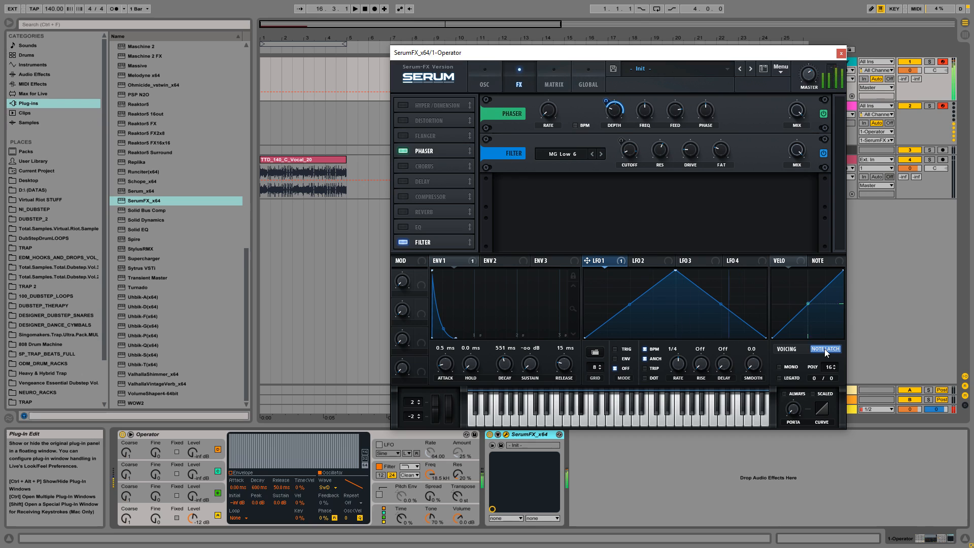
Step: Delete SerumFX from the Operator track and load a fresh SerumFX_x64 in its place
click(841, 54)
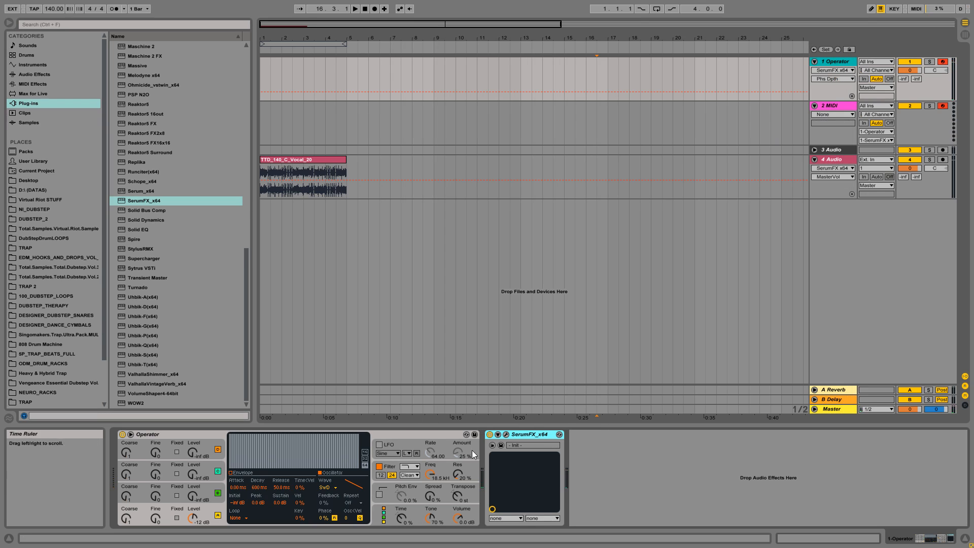
key(Delete)
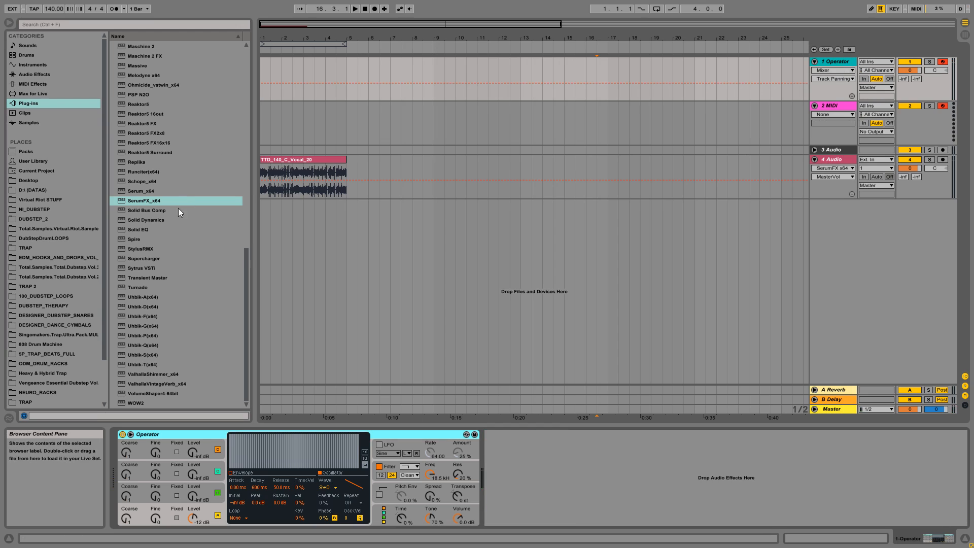
click(147, 202)
double_click(147, 202)
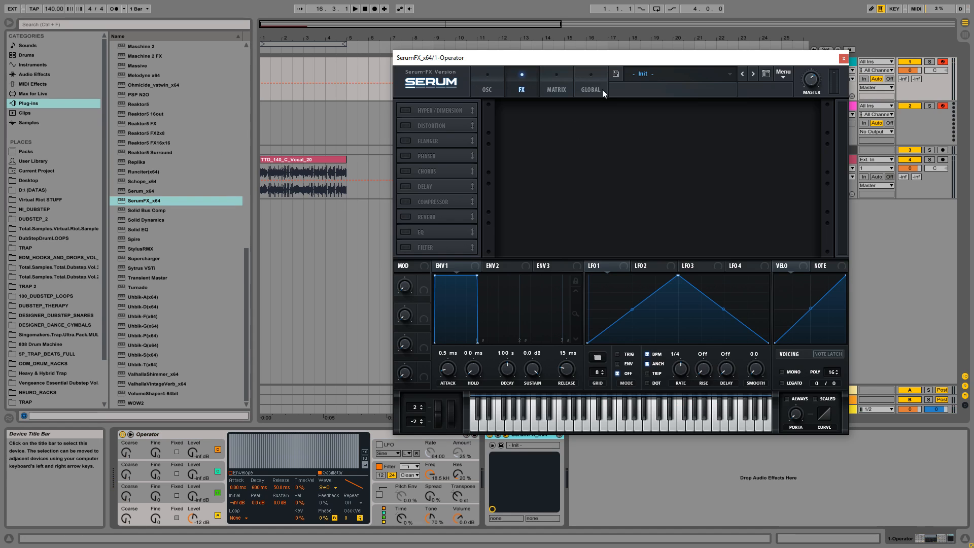
drag(623, 61, 621, 77)
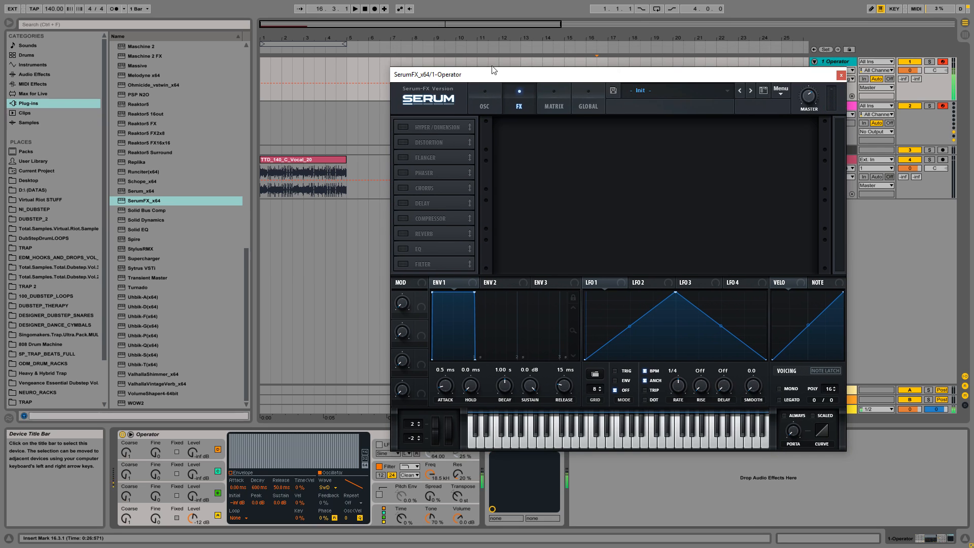
Step: Enable the Filter effect with the Misc type Ring Mod and sweep its cutoff
click(403, 264)
click(563, 140)
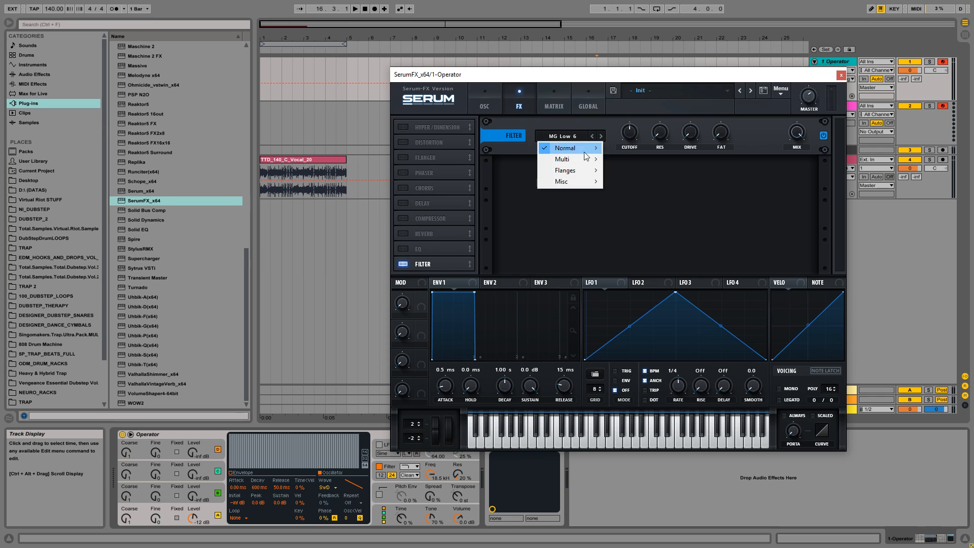
mouse_move(570, 185)
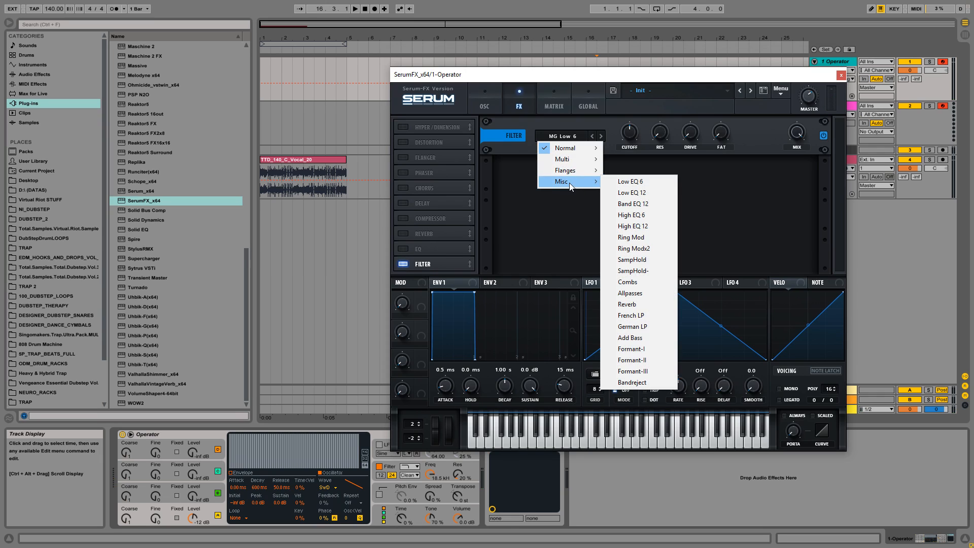
click(635, 237)
drag(629, 136, 735, 120)
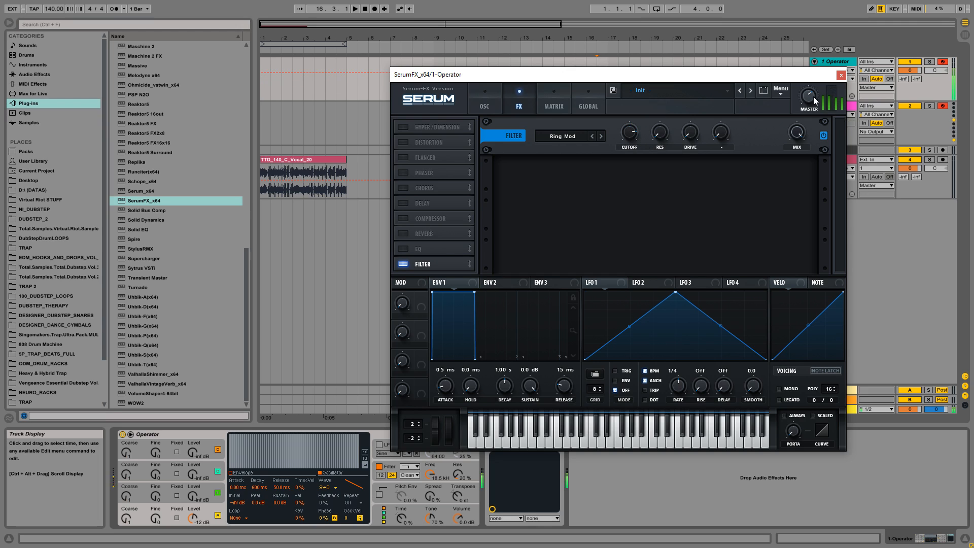
drag(629, 133, 631, 152)
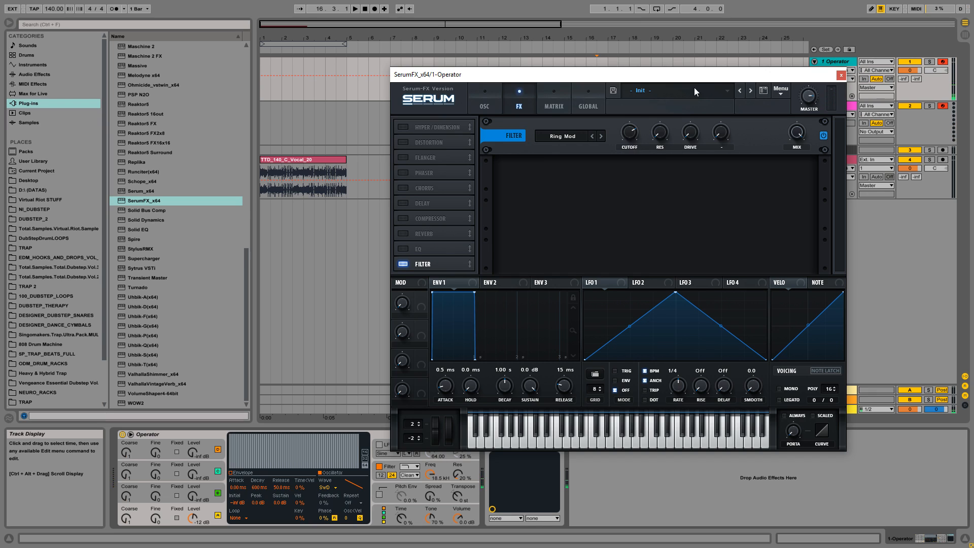
Step: Assign the Note source to the Ring Mod filter's cutoff and extend the modulation to the knob's full range
drag(690, 75, 612, 66)
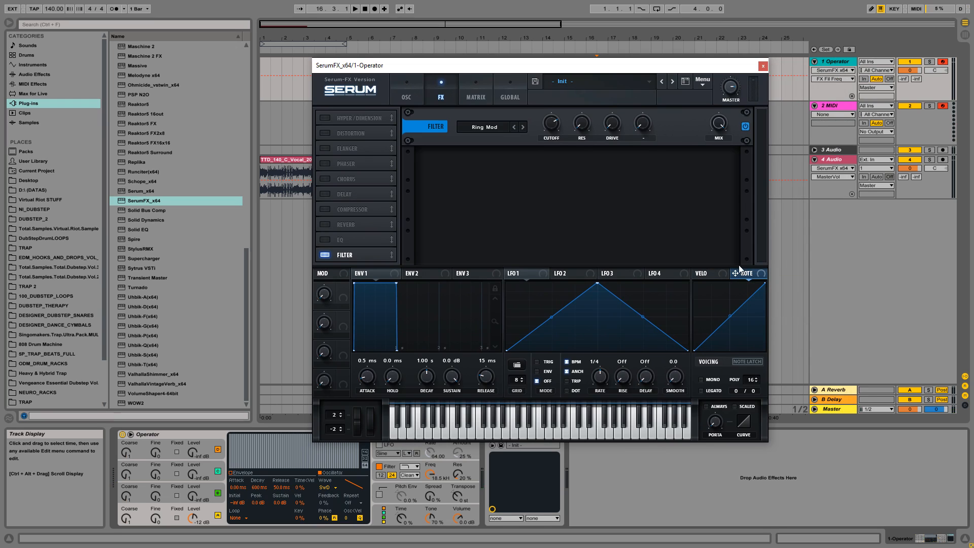
drag(736, 273, 551, 123)
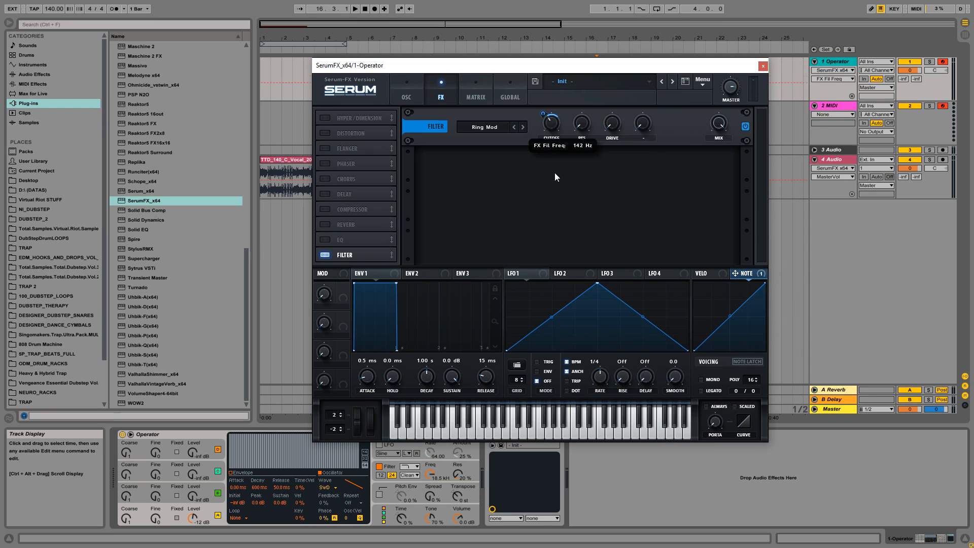
right_click(556, 133)
click(568, 130)
Step: Disarm and deactivate the 2 MIDI track, then reselect the Operator track and move the SerumFX window higher
click(943, 106)
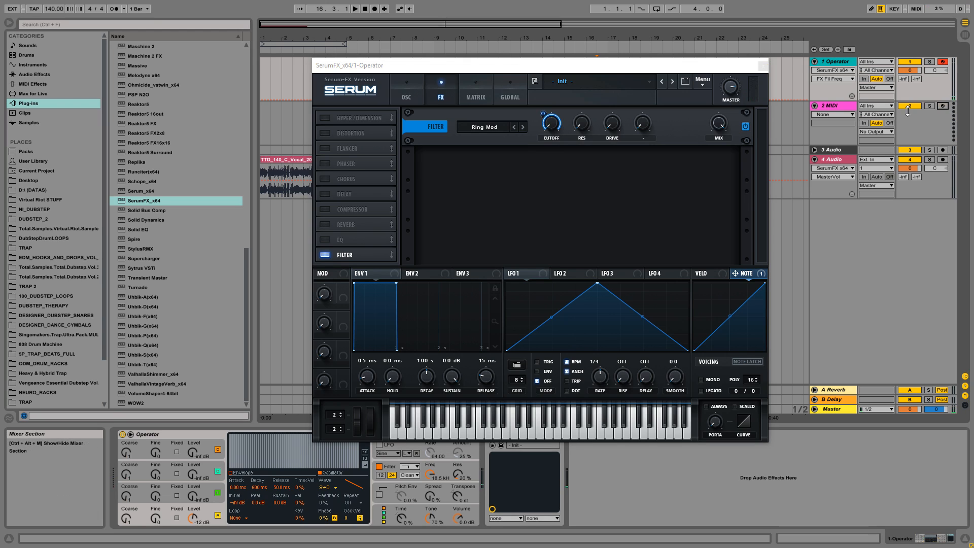
click(910, 106)
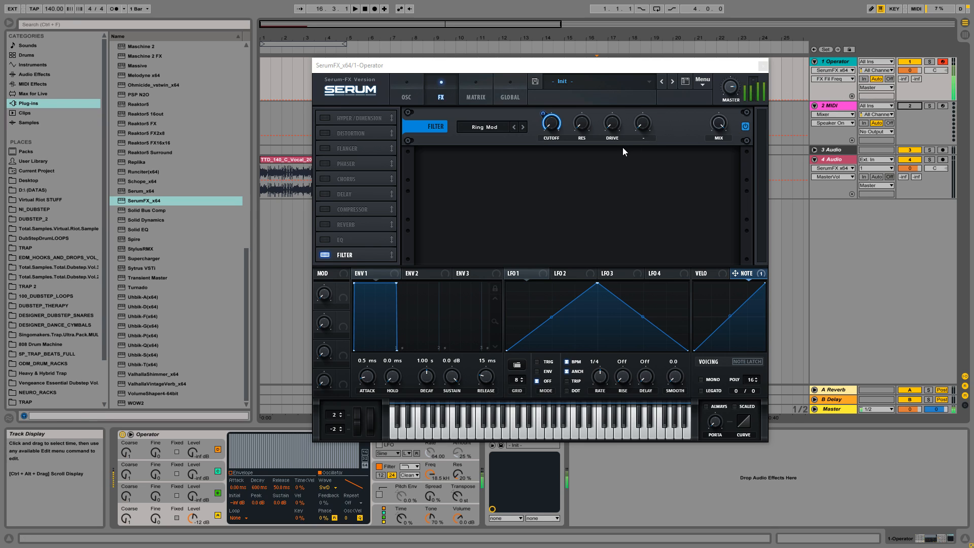
click(835, 106)
click(835, 62)
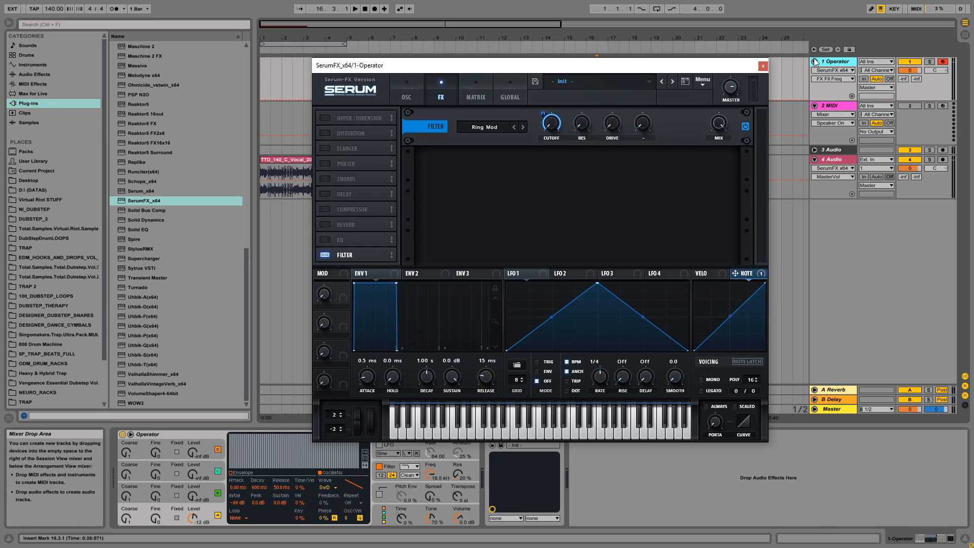
drag(574, 70, 565, 36)
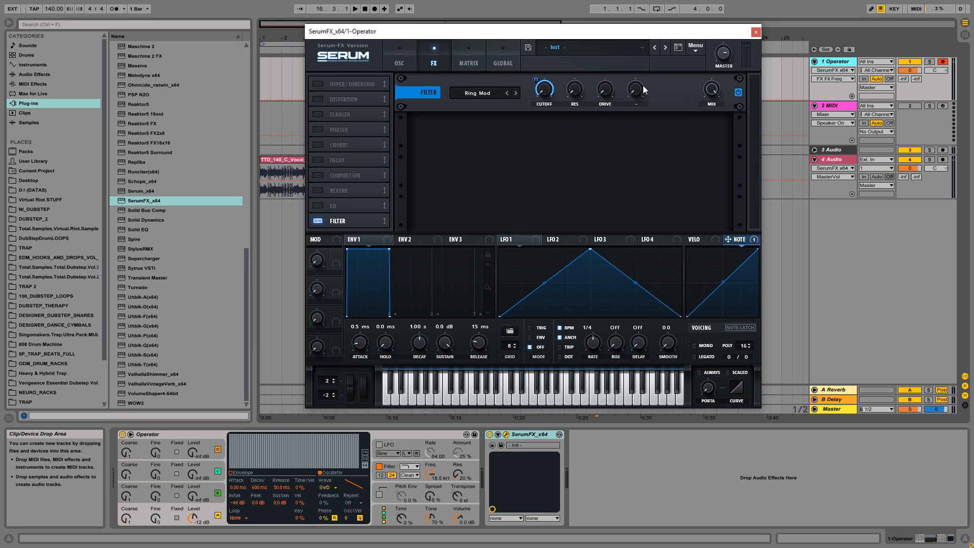
Step: Reactivate and record-arm the 2 MIDI track, check its device chain, and reselect the Operator track
click(910, 105)
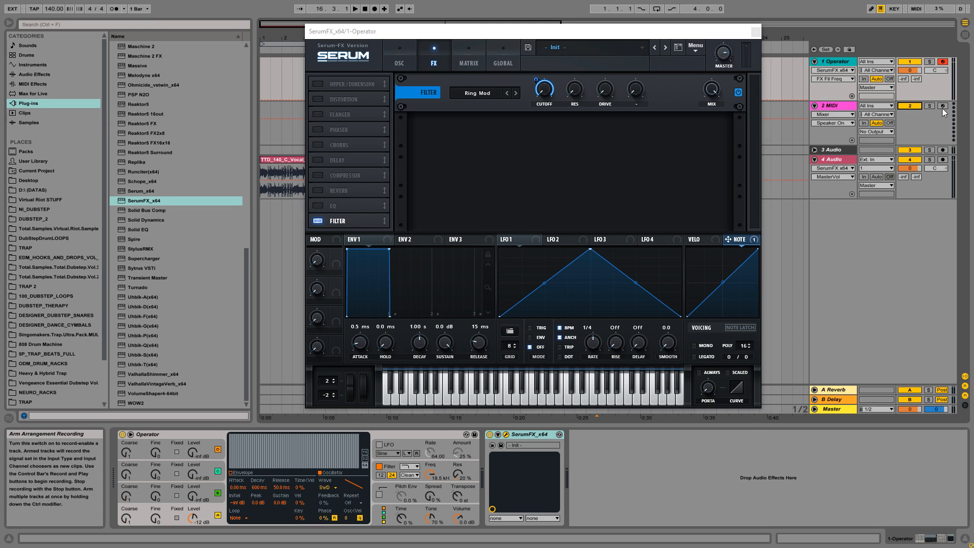
click(943, 108)
click(844, 105)
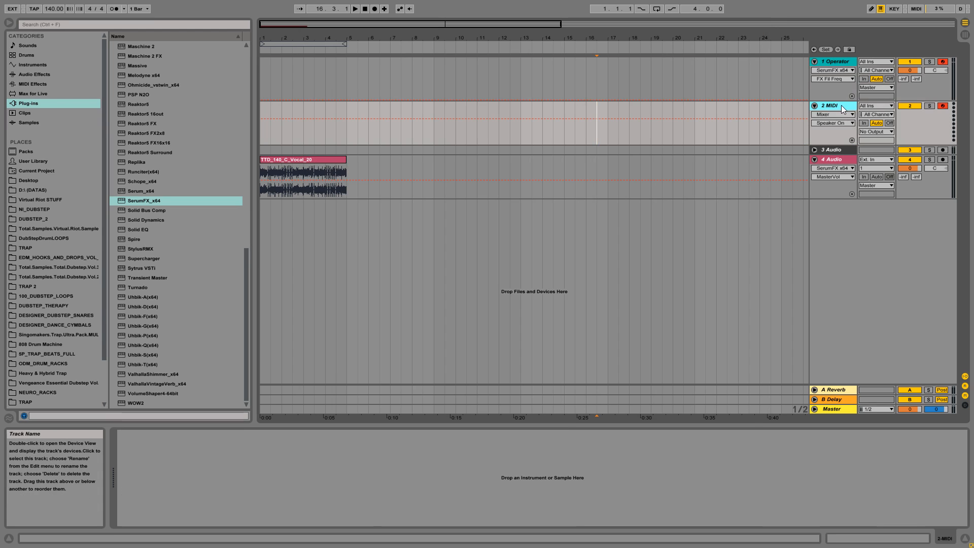
click(839, 61)
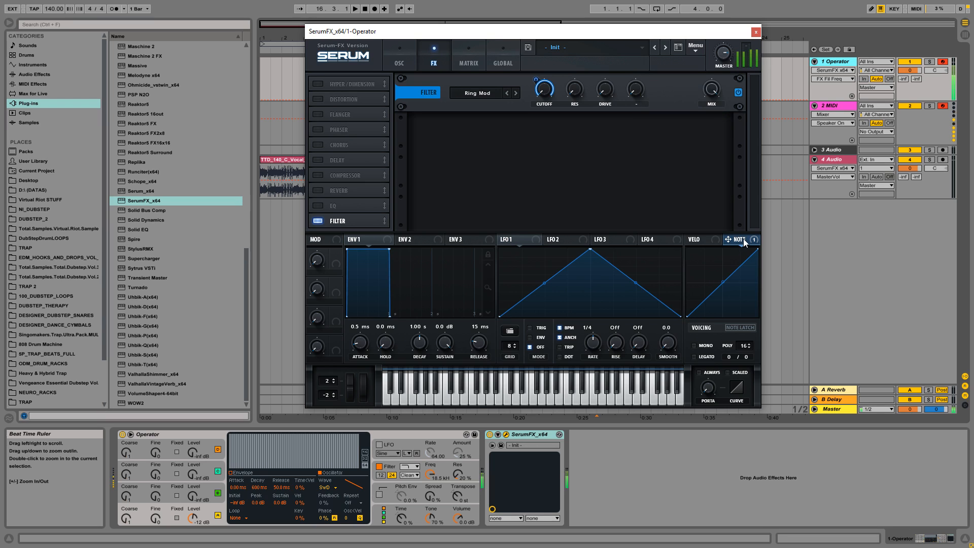
Step: Enable Note Latch in SerumFX and move the plugin window slightly higher over the arrangement
click(744, 327)
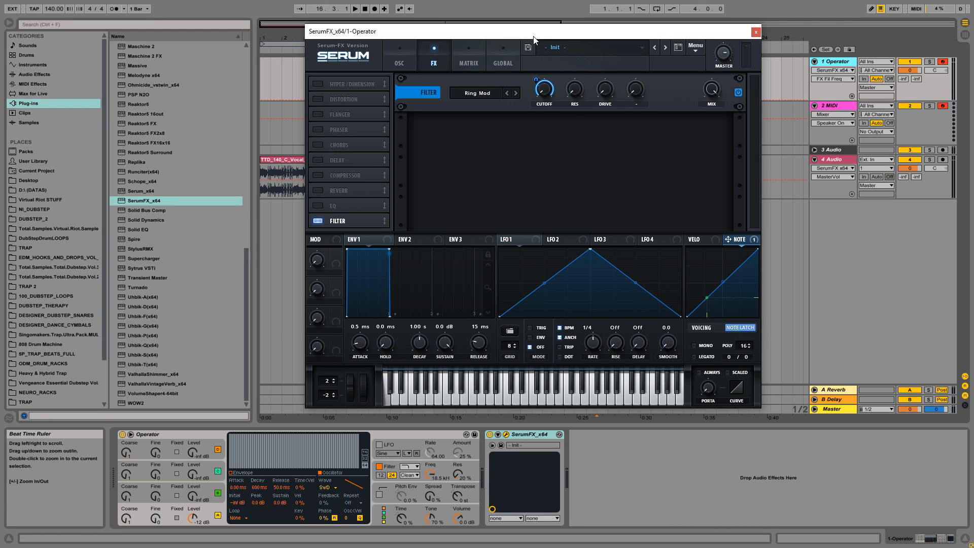
drag(531, 32, 501, 27)
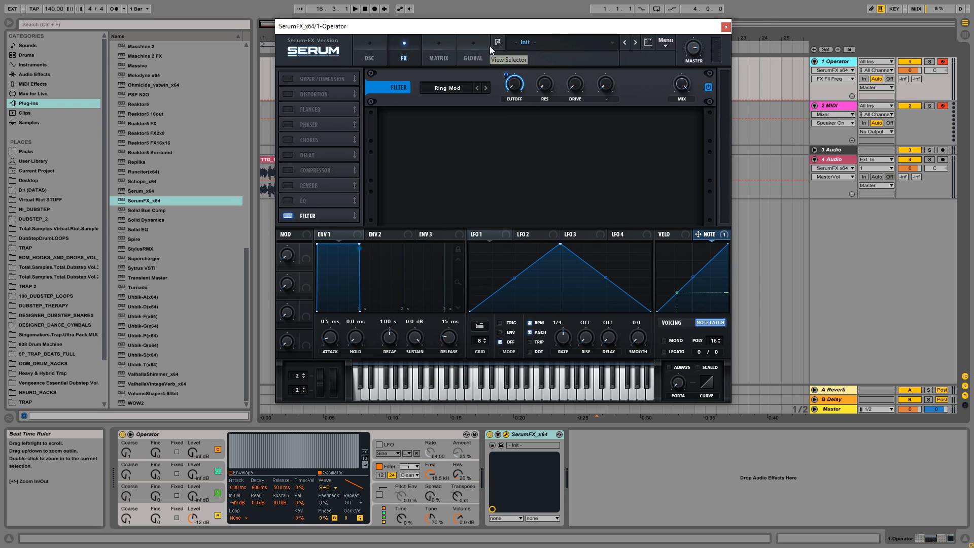
Step: Bypass the Note# modulator on the Ring Mod cutoff, deactivating the 2 MIDI track and toggling Note Latch off and on for comparison
right_click(515, 82)
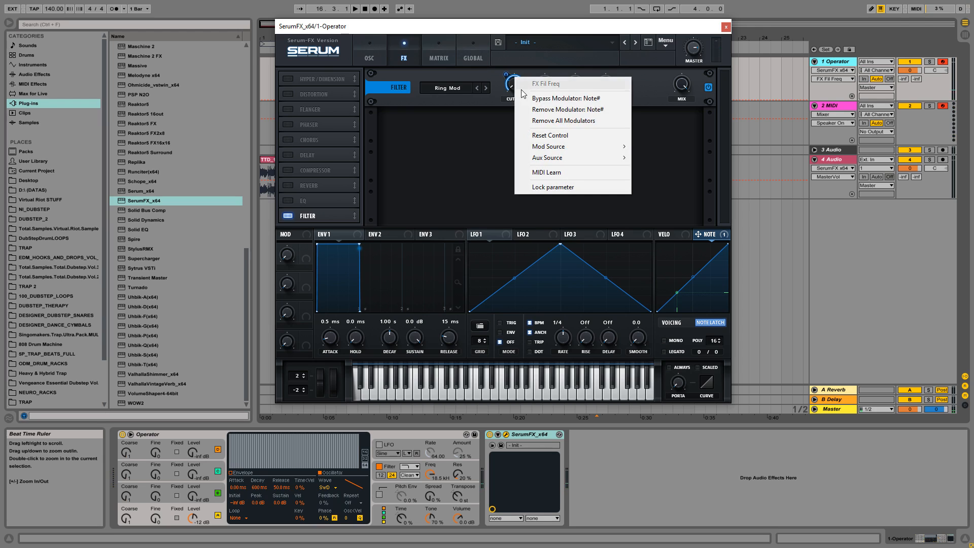
click(580, 98)
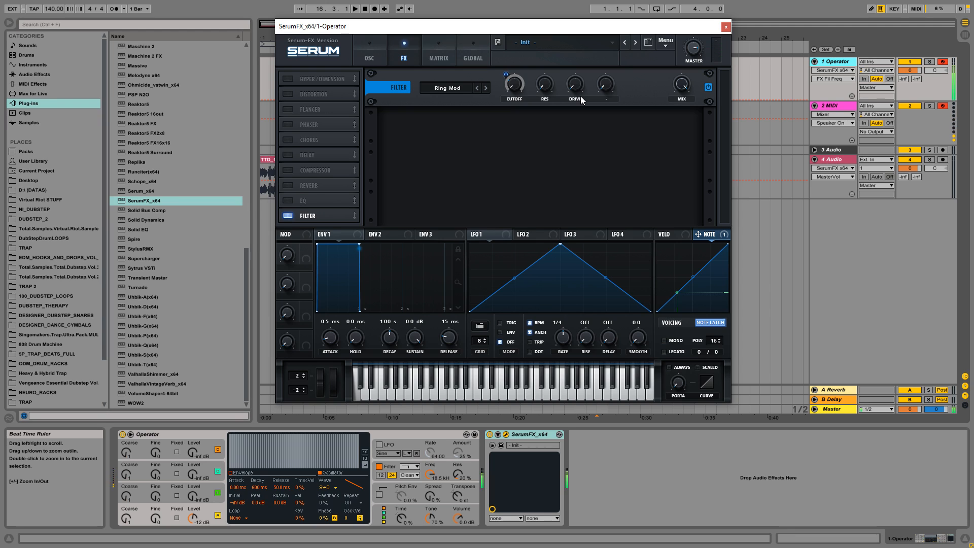
click(909, 105)
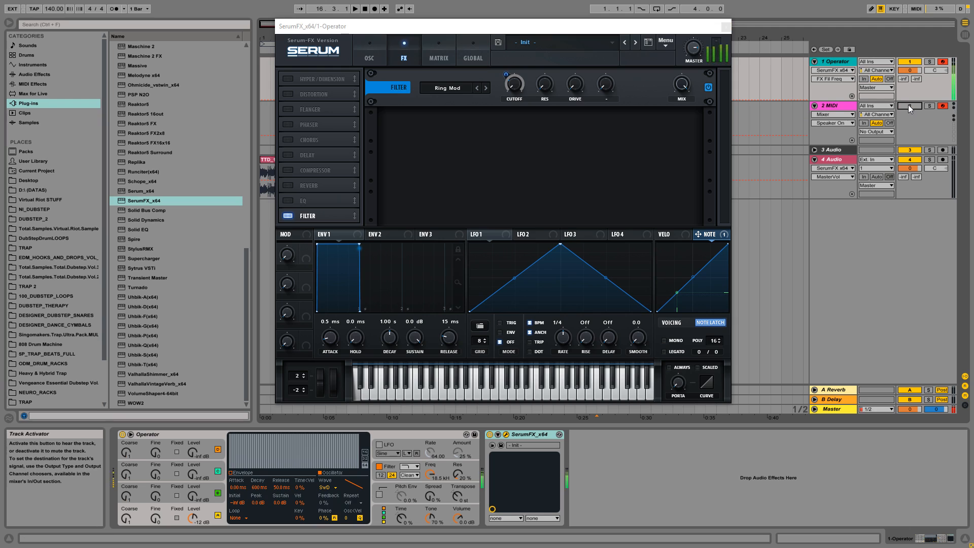
click(711, 323)
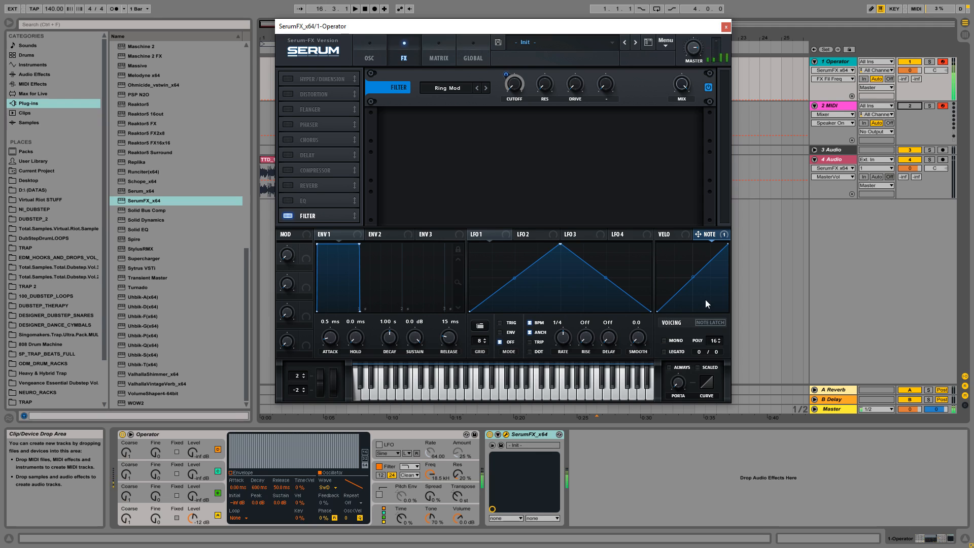
click(712, 322)
Step: Remove the bypass from the cutoff's Note# modulator and reactivate the 2 MIDI track, finishing with the Operator track selected
right_click(508, 88)
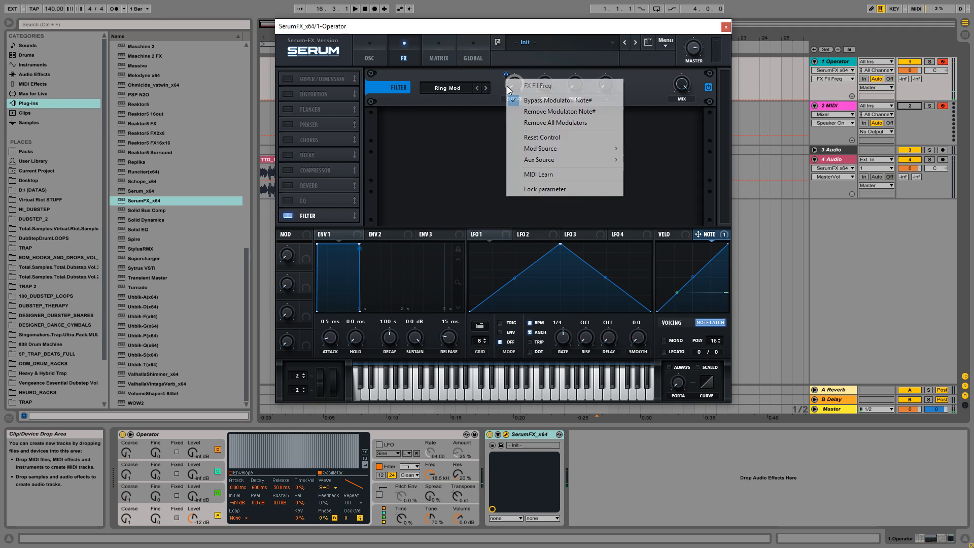
click(553, 100)
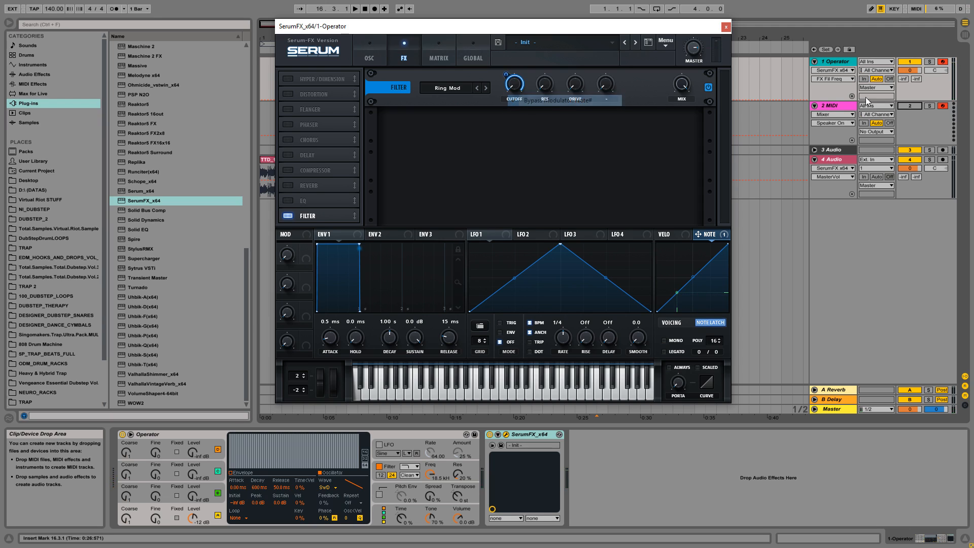
click(909, 110)
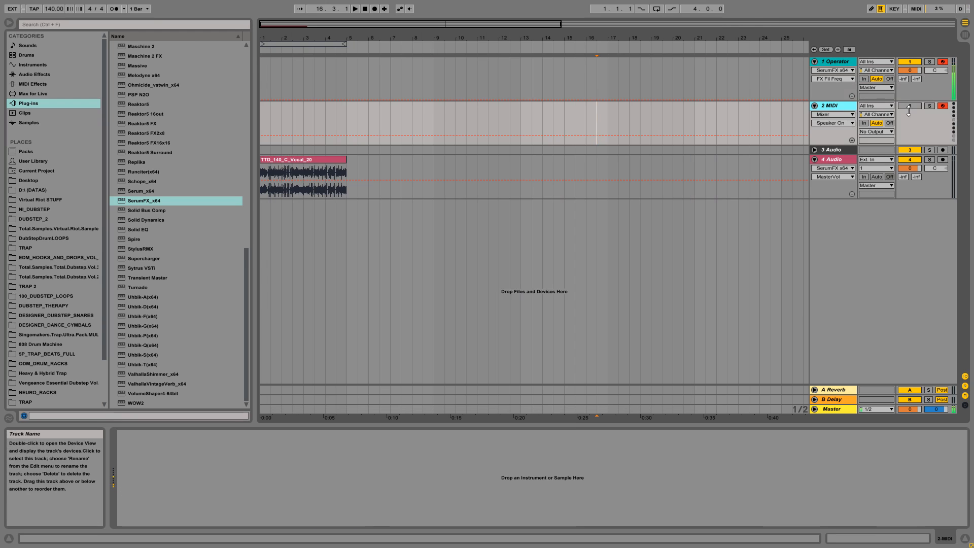
click(840, 61)
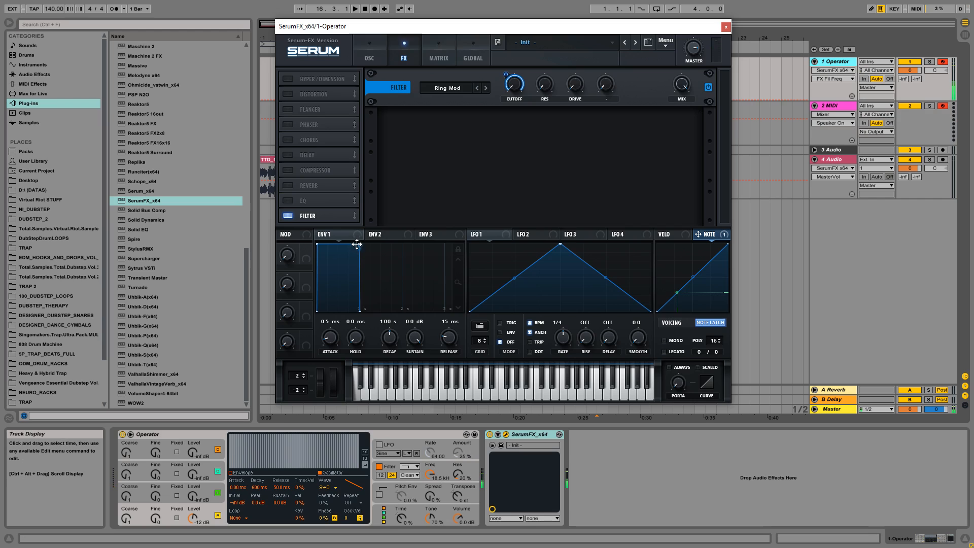
Step: Route the 2 MIDI track's MIDI output to 1-Operator with the SerumFX x64 device as its destination
click(873, 132)
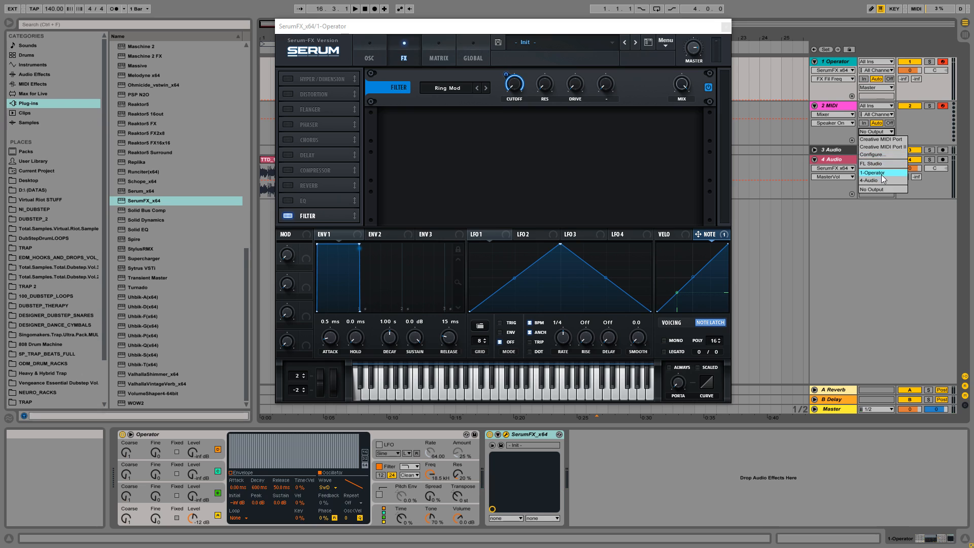
click(833, 99)
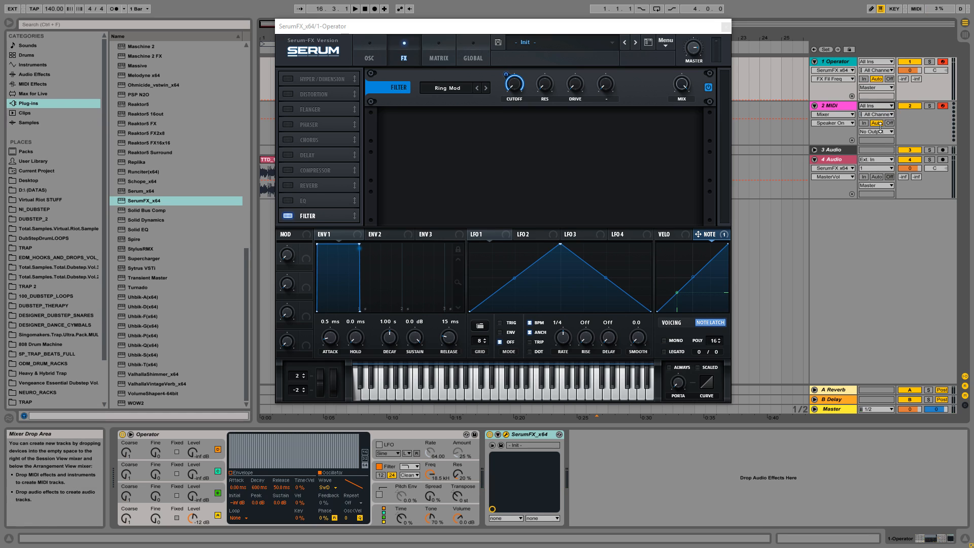
click(876, 132)
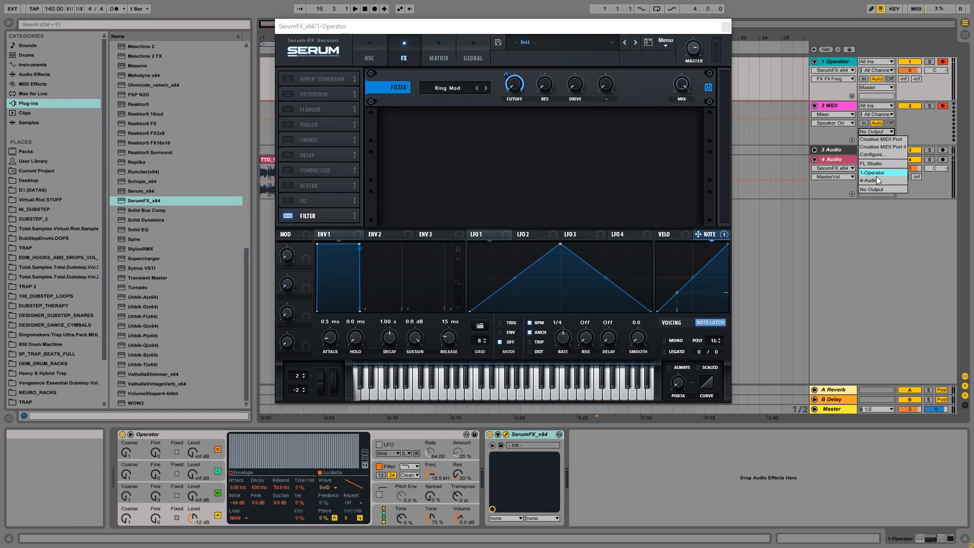
click(874, 132)
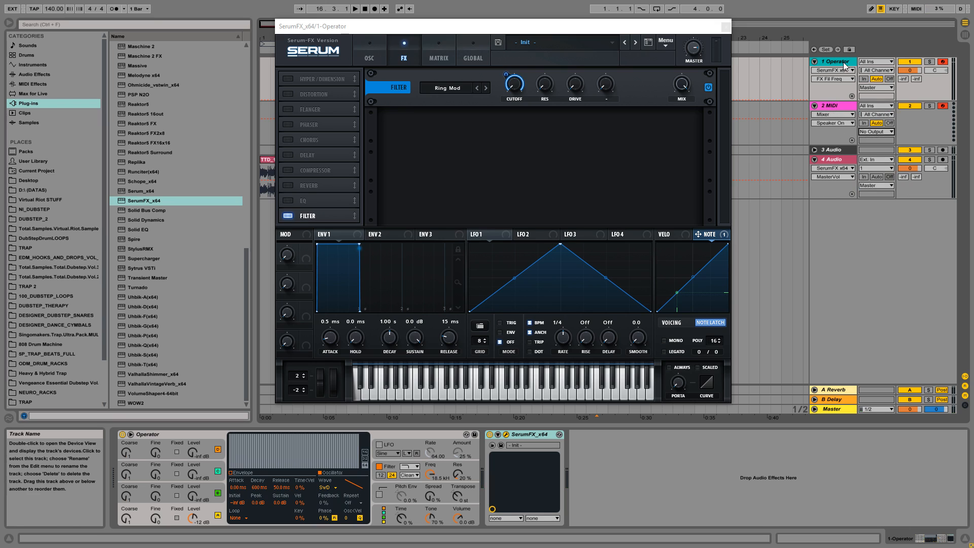
click(876, 132)
click(877, 147)
click(876, 140)
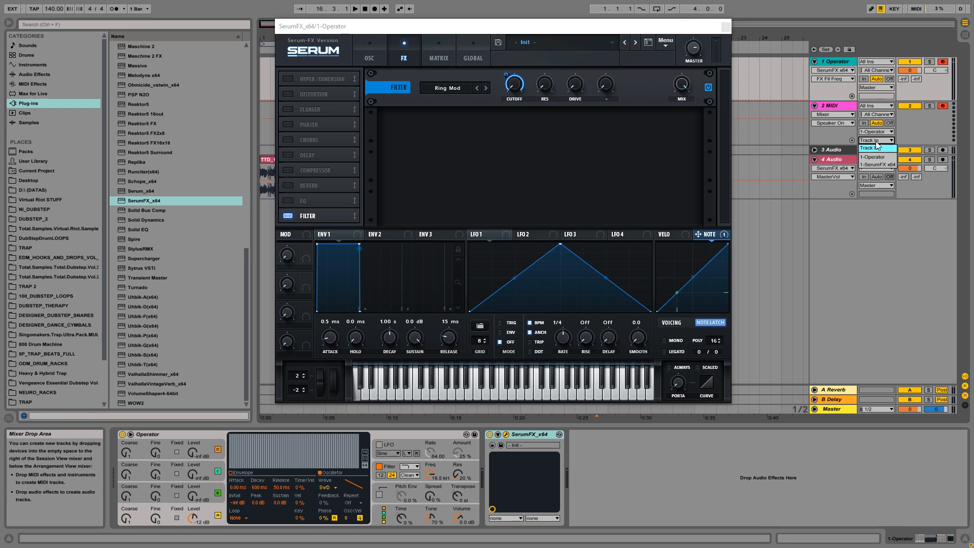
click(887, 164)
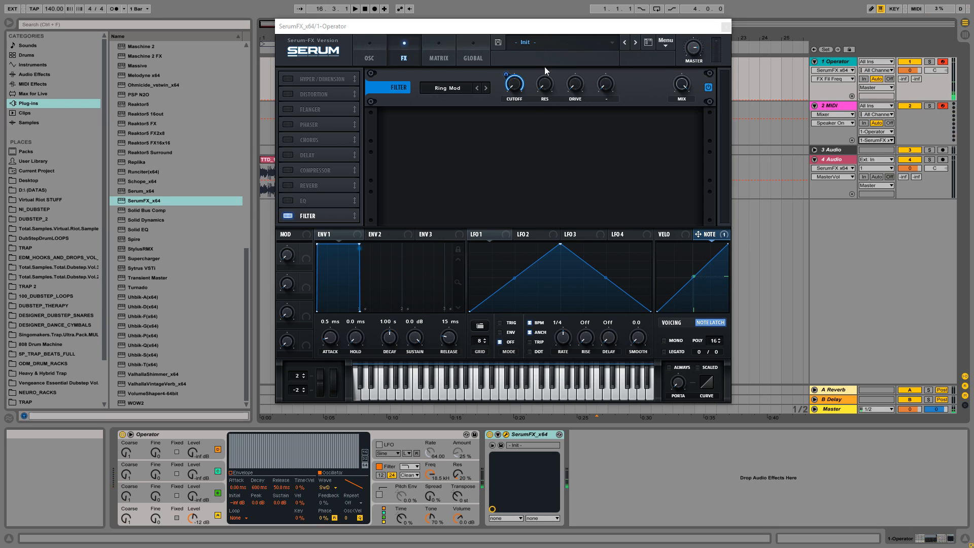
Step: Switch the 2 MIDI track off and on again, and raise the Ring Mod filter's base cutoff slightly
click(907, 107)
click(910, 106)
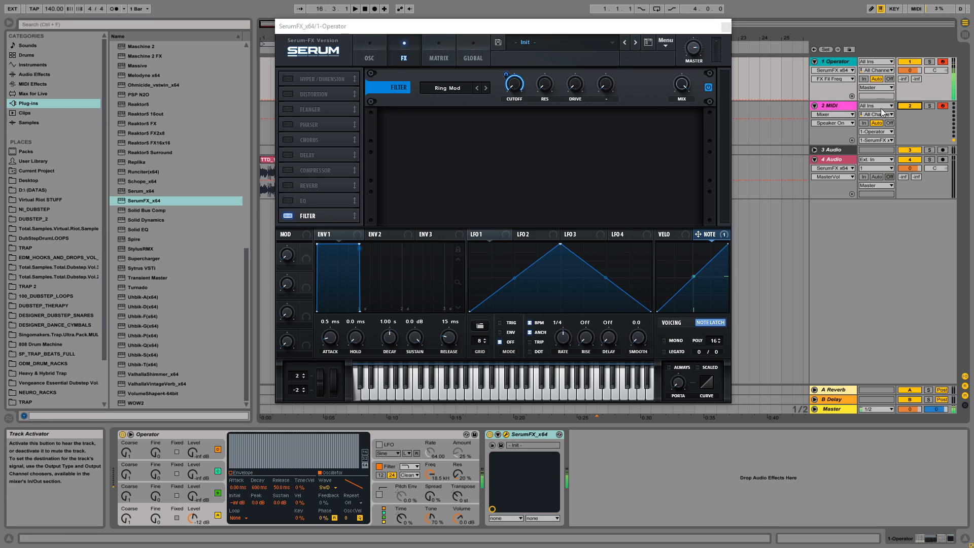
click(517, 71)
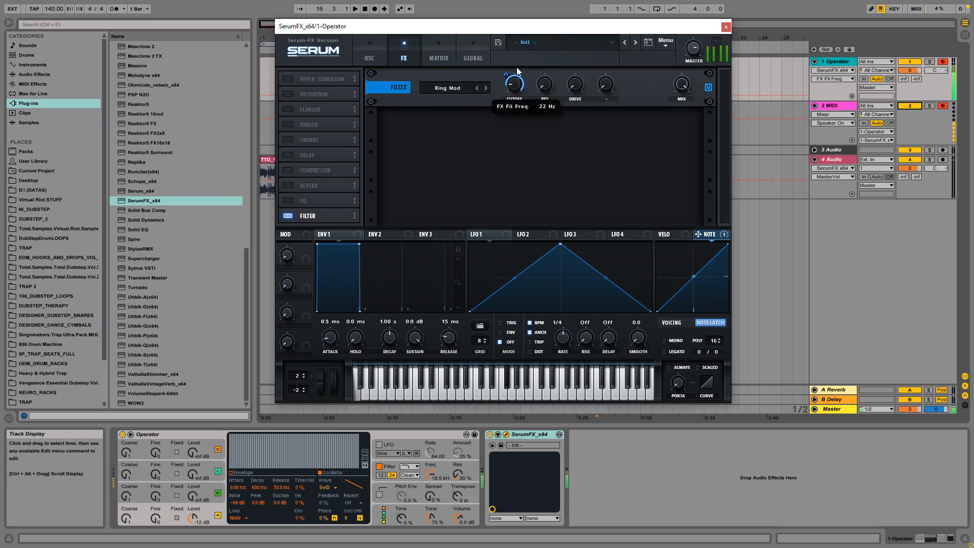
drag(517, 71, 514, 56)
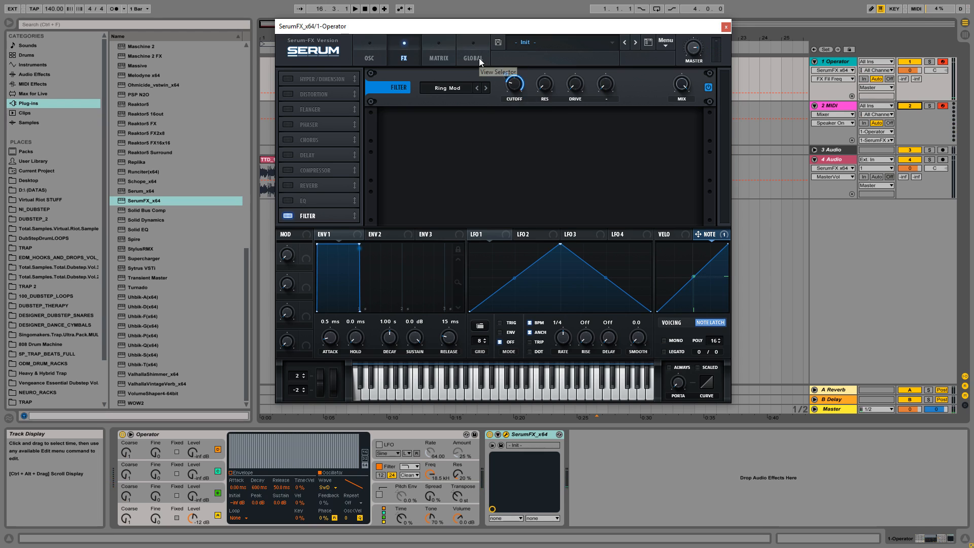
Step: Compare the 2 MIDI track's empty device chain with the Operator track's Operator and SerumFX_x64 chain
click(835, 110)
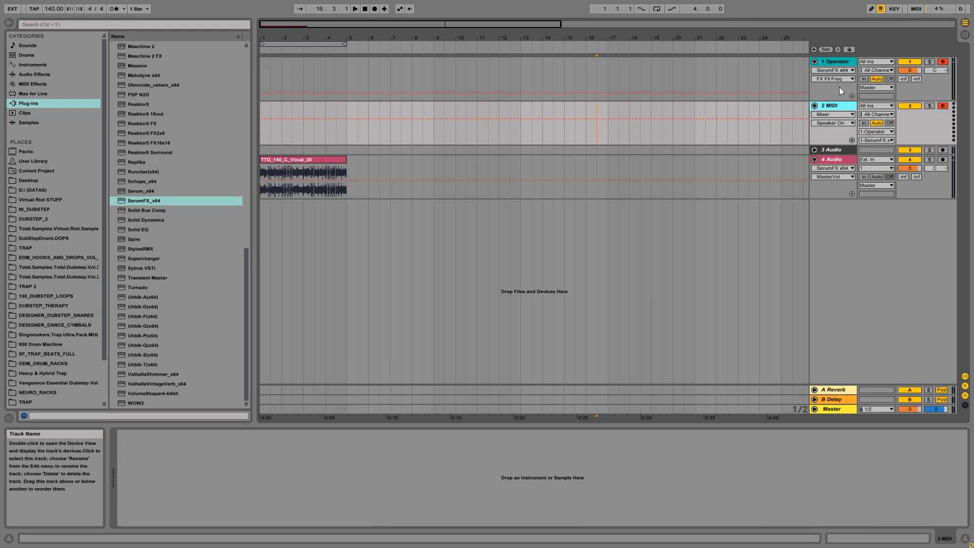
click(839, 86)
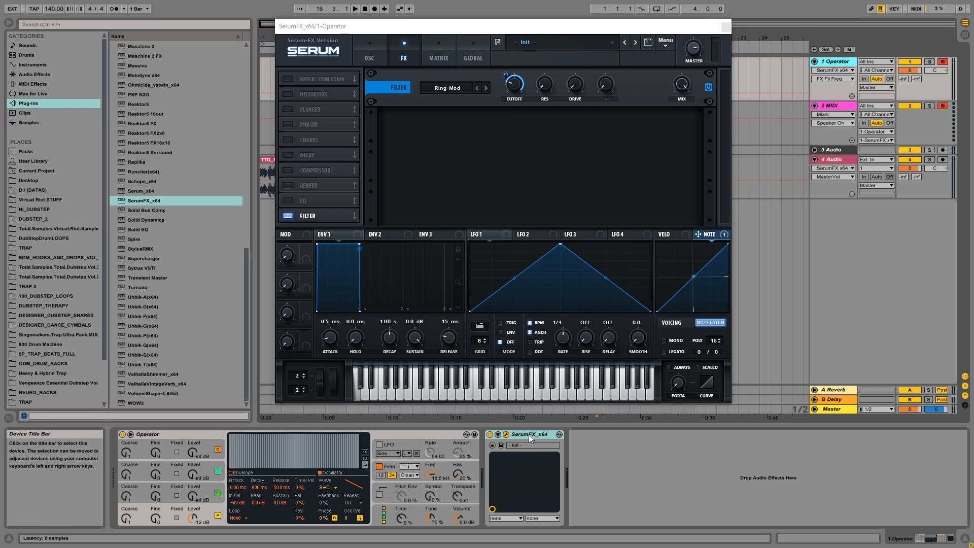
click(839, 105)
click(834, 63)
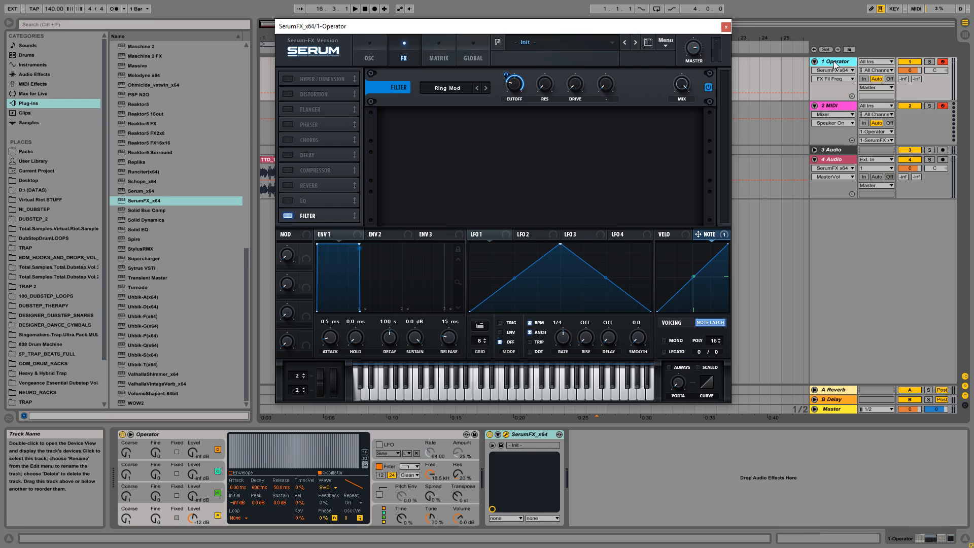